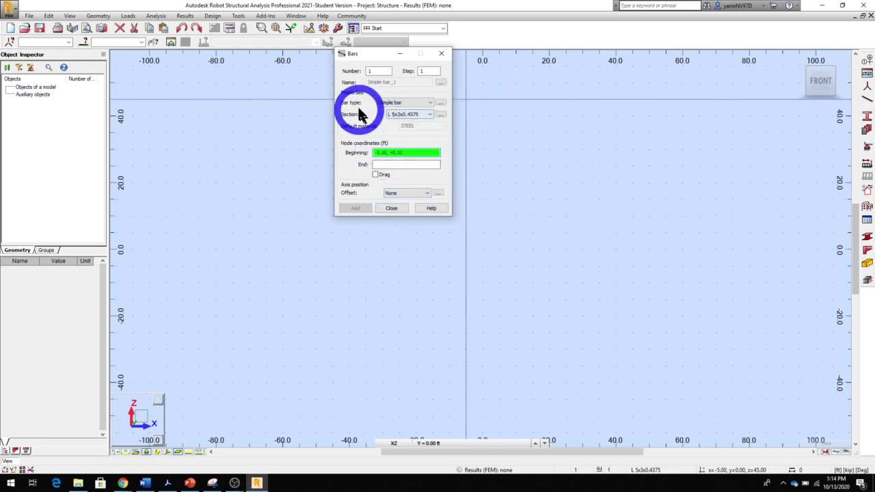
Set the new bar's type to Beam and add the wide-flange steel section W 44x290 from the W family as its section.
click(432, 103)
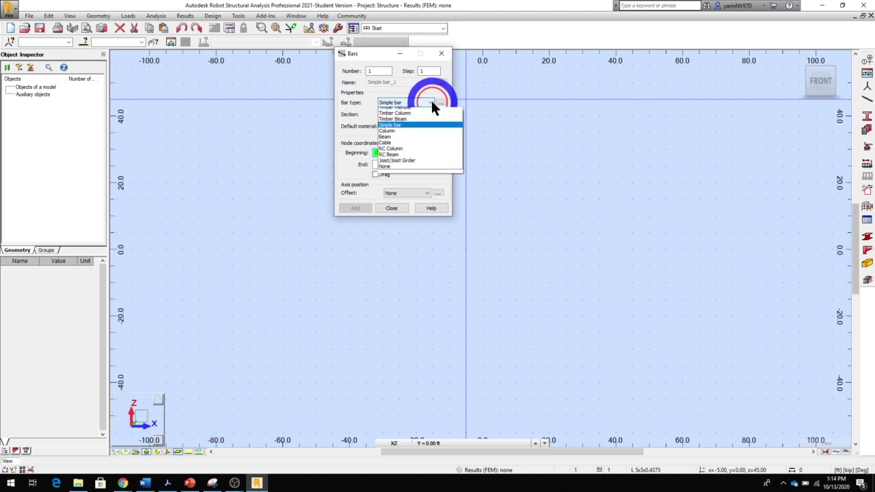
click(428, 140)
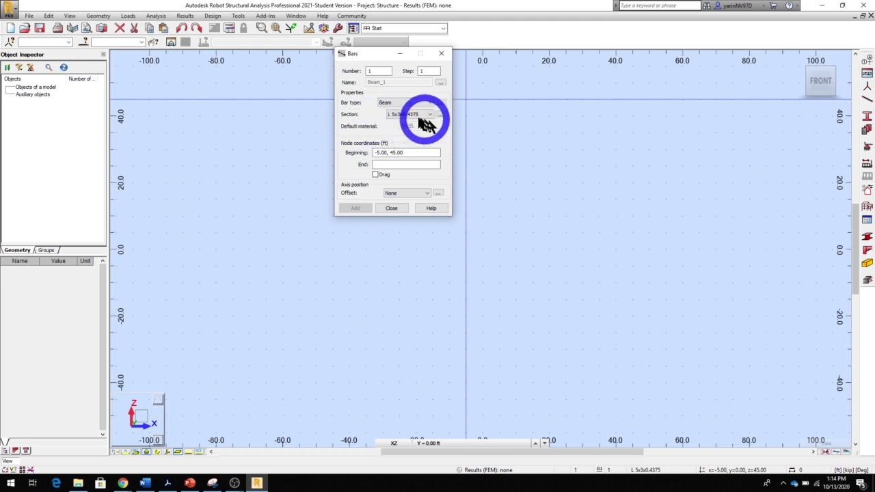
click(400, 115)
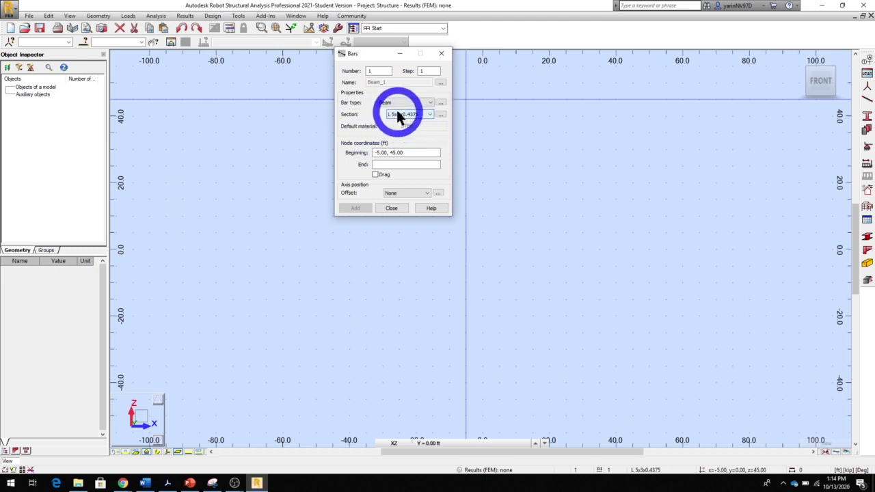
click(439, 114)
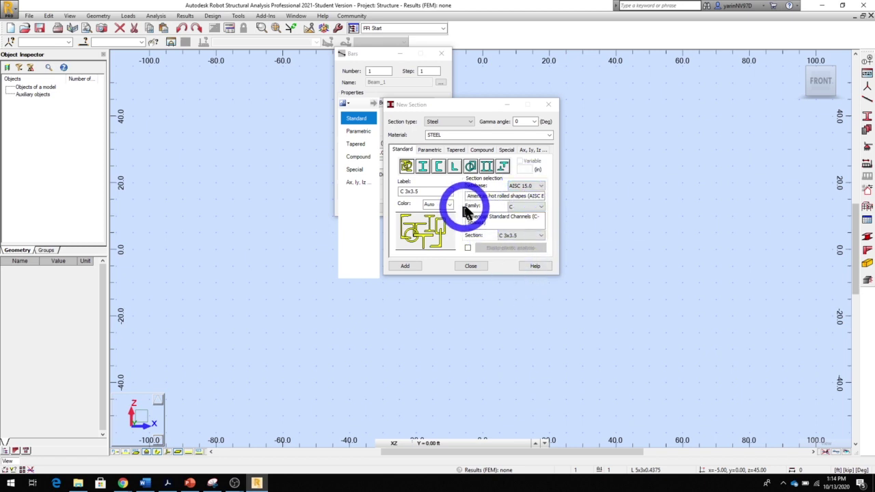
click(541, 210)
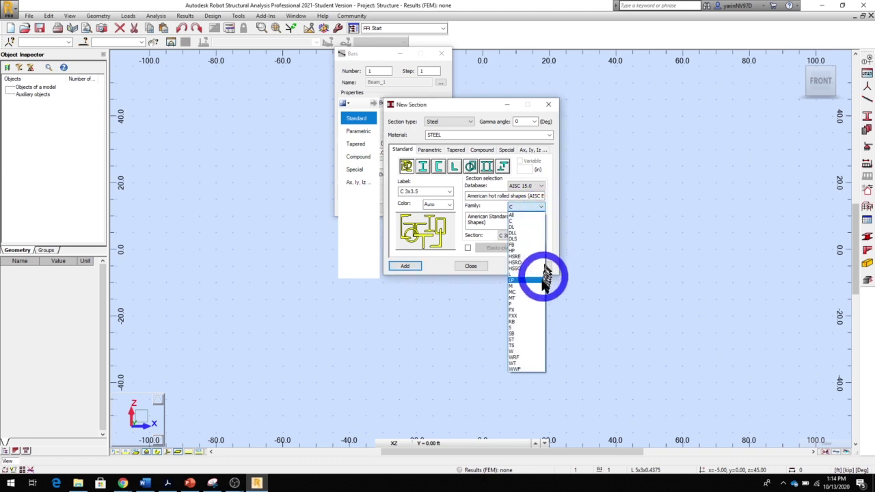
click(513, 353)
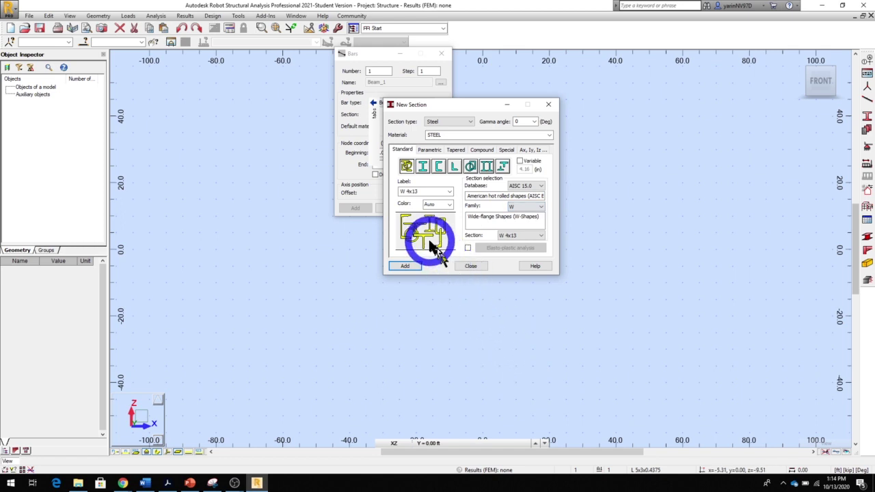
click(541, 239)
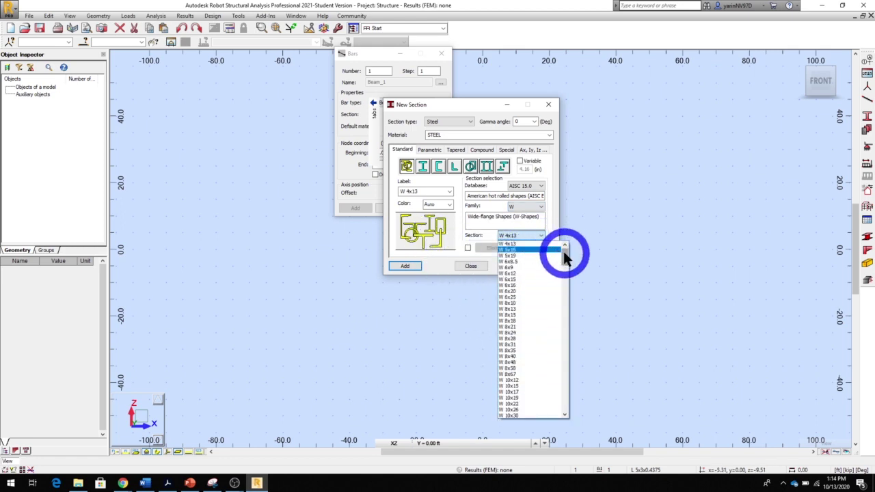
drag(565, 266, 560, 413)
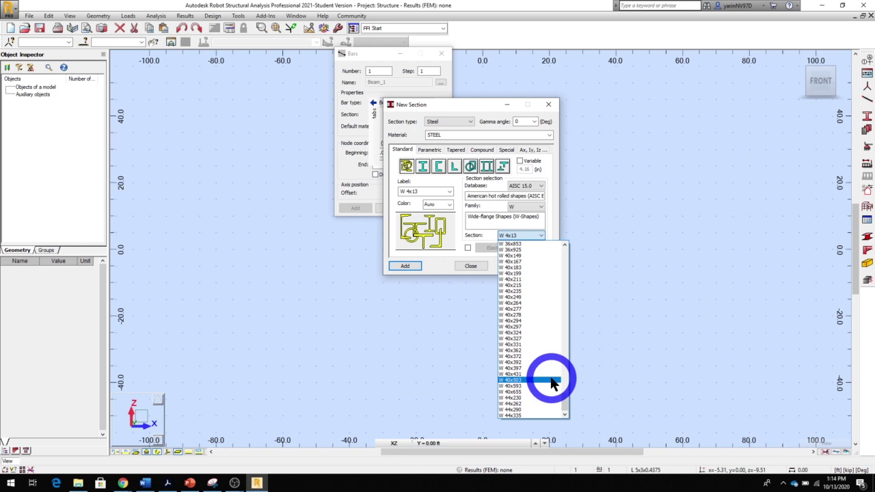
click(530, 410)
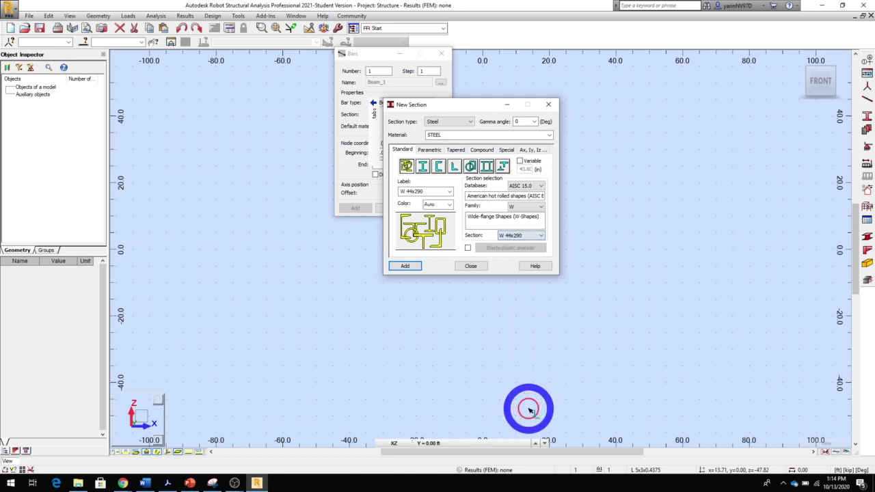
click(404, 267)
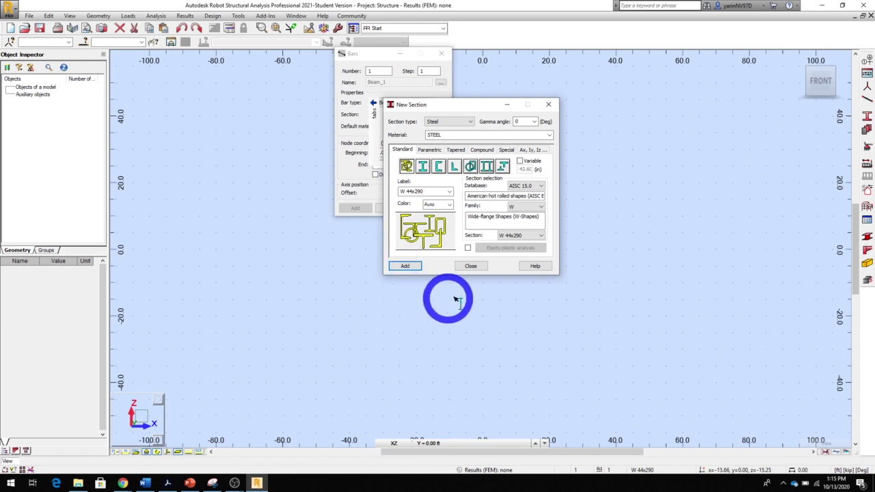
click(469, 266)
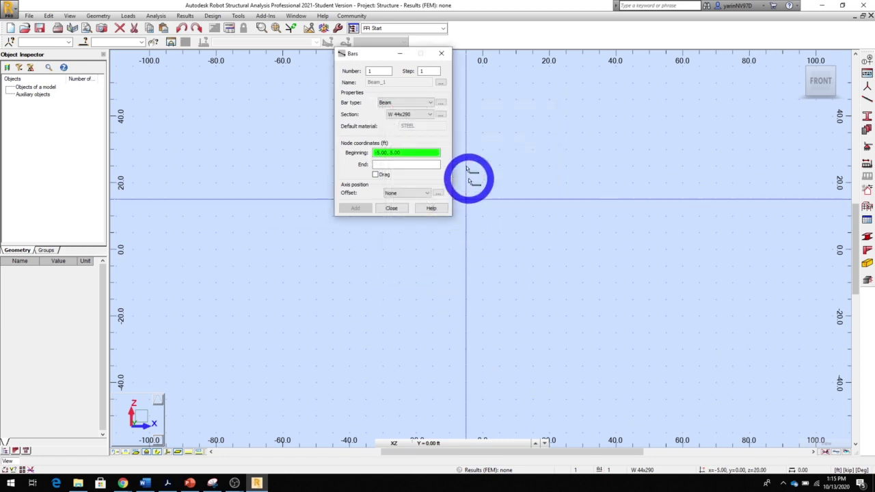
click(415, 118)
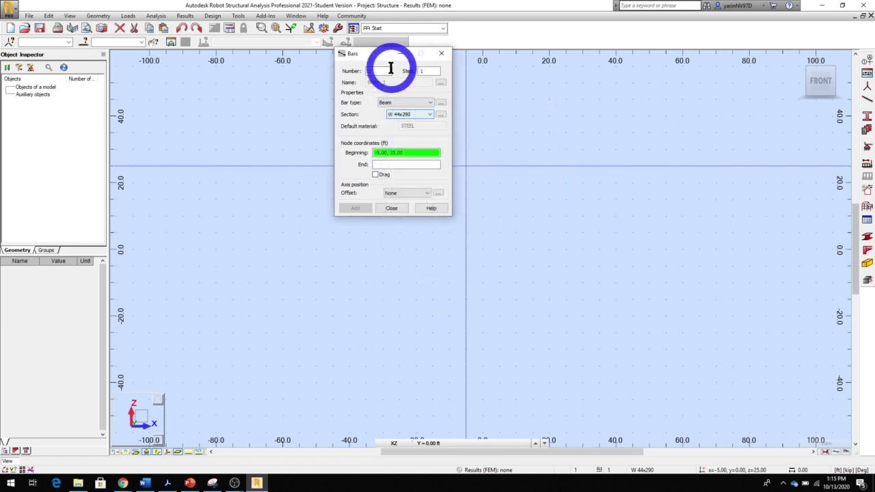
Draw the beam horizontally from the origin (0, 0) to (45, 0) ft and finish the bar definition.
drag(377, 53, 298, 94)
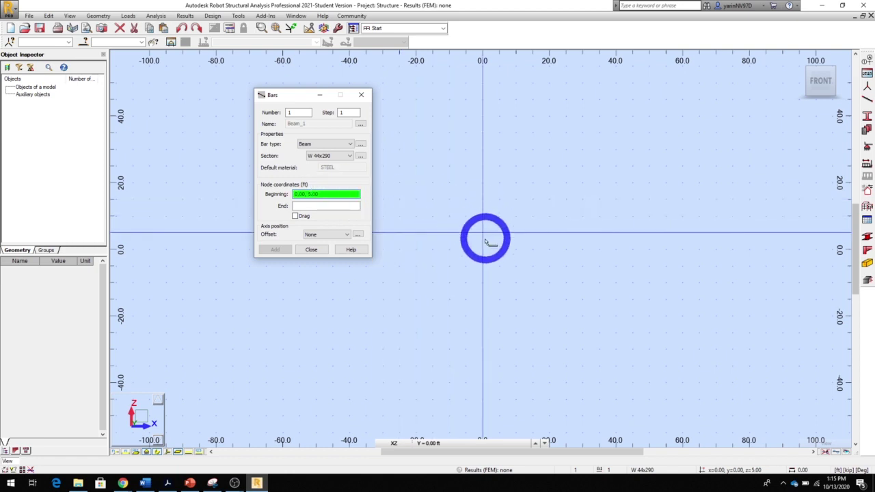
click(484, 252)
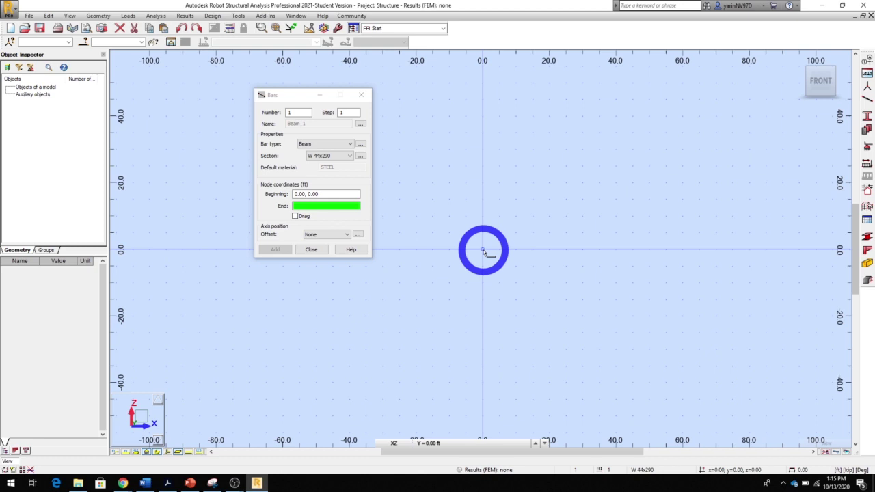
click(633, 251)
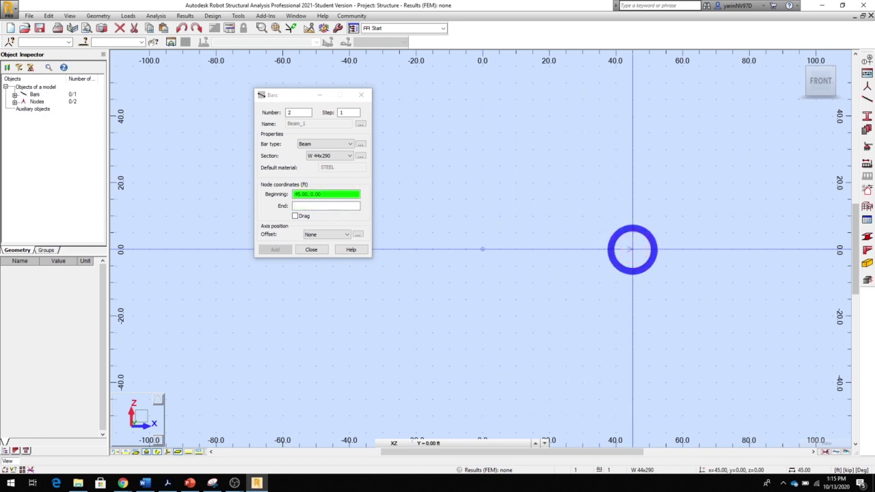
click(309, 250)
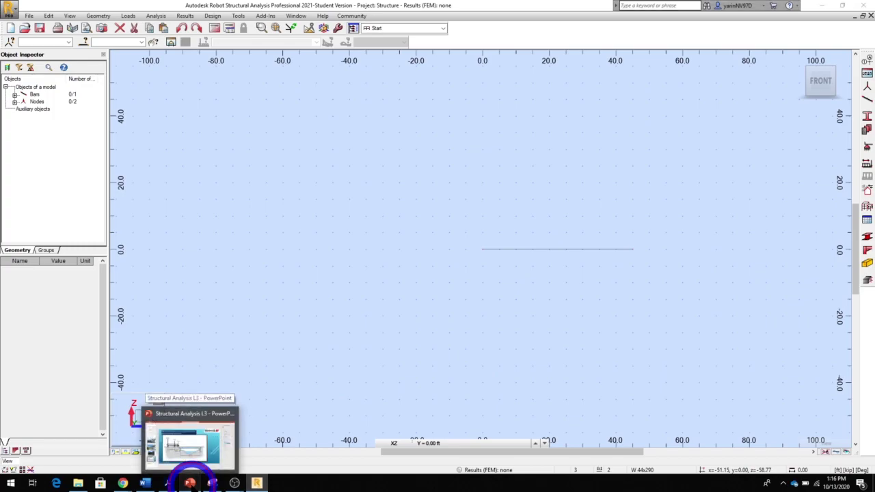
Check the supports at A and B on the PowerPoint problem slide, return to Robot and assign RollerB to the beam node at x = 0.
click(191, 481)
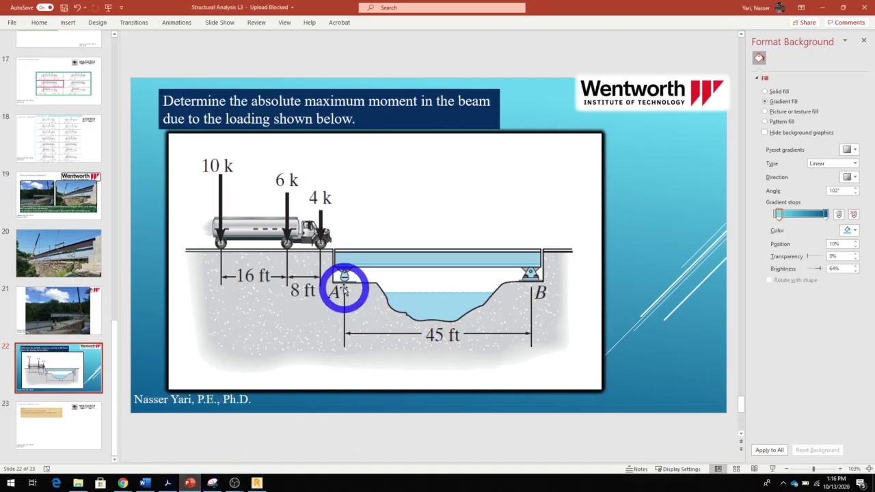
click(257, 483)
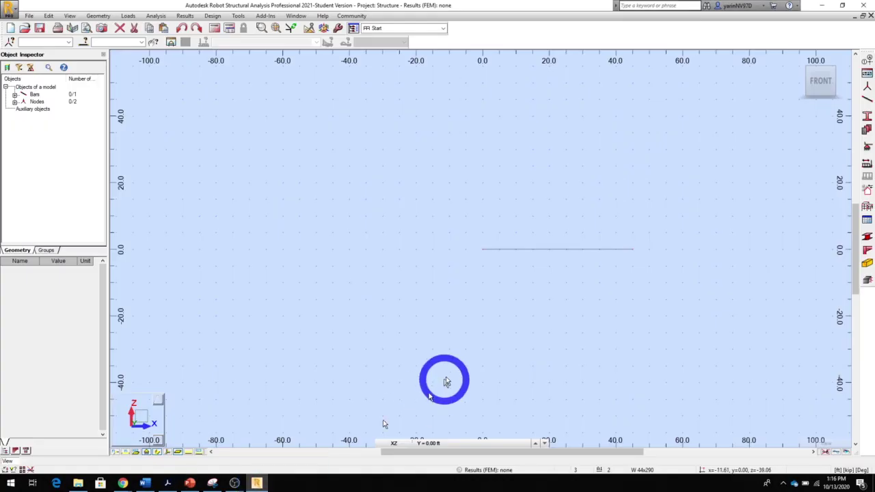
click(868, 149)
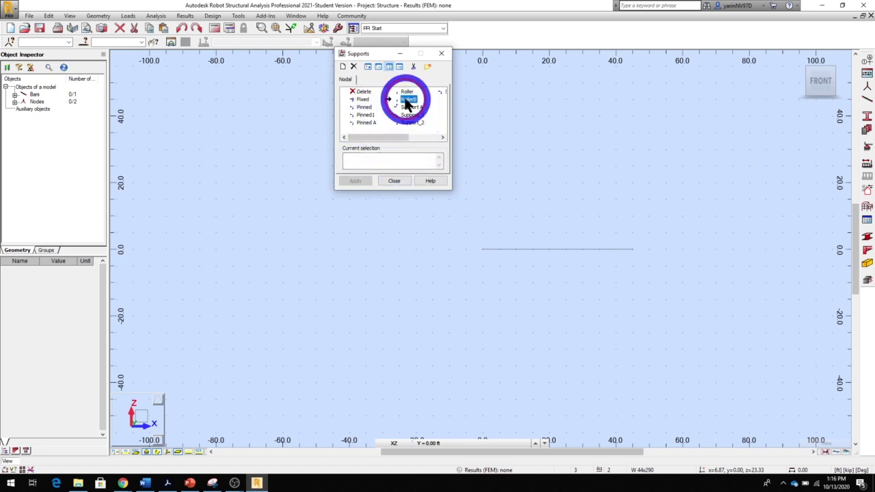
click(485, 263)
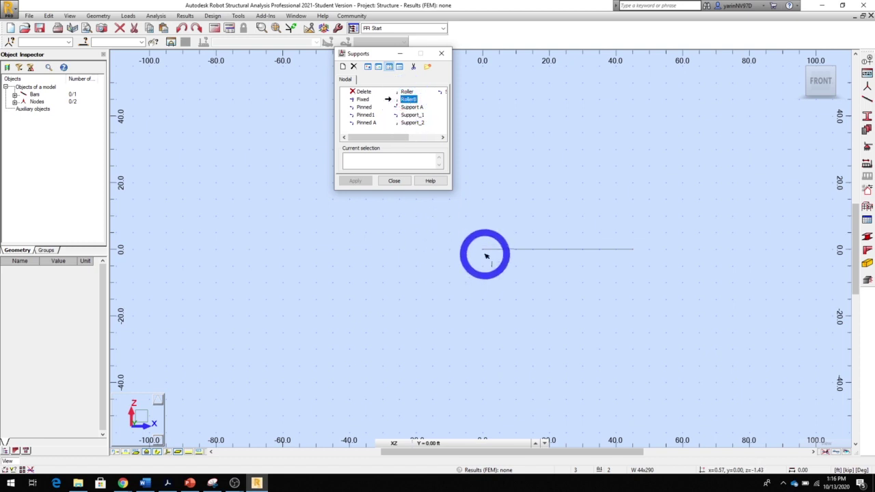
click(483, 252)
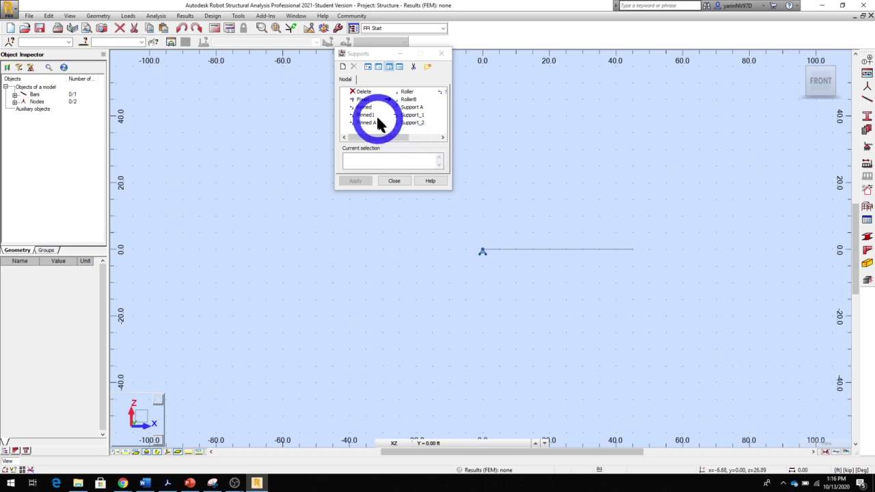
Assign a Pinned support to the beam's end node at x = 45 ft and finish the support definition.
click(364, 108)
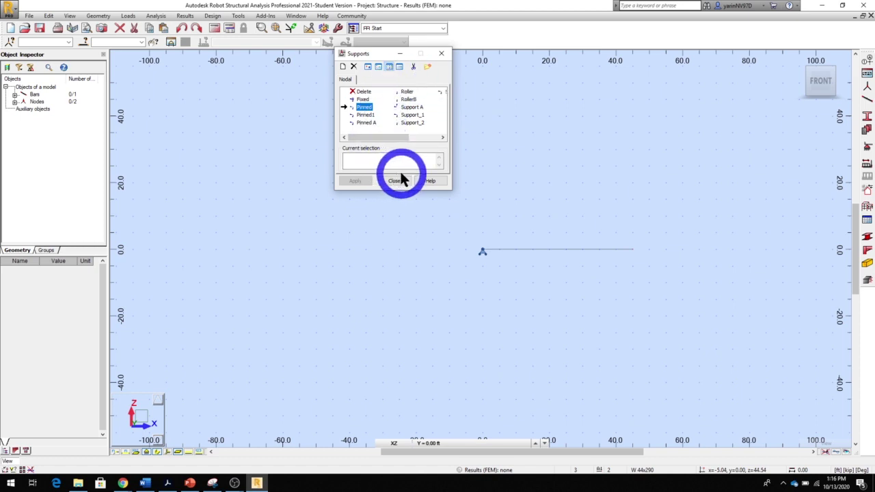
click(634, 251)
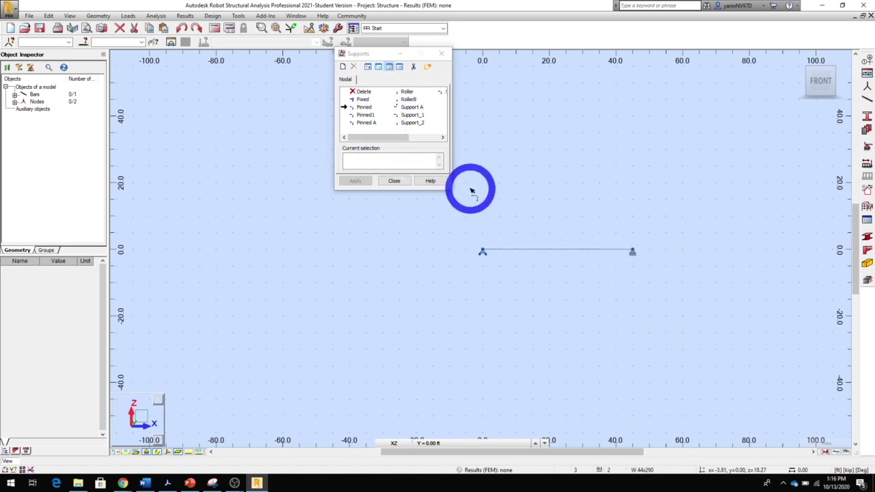
click(395, 182)
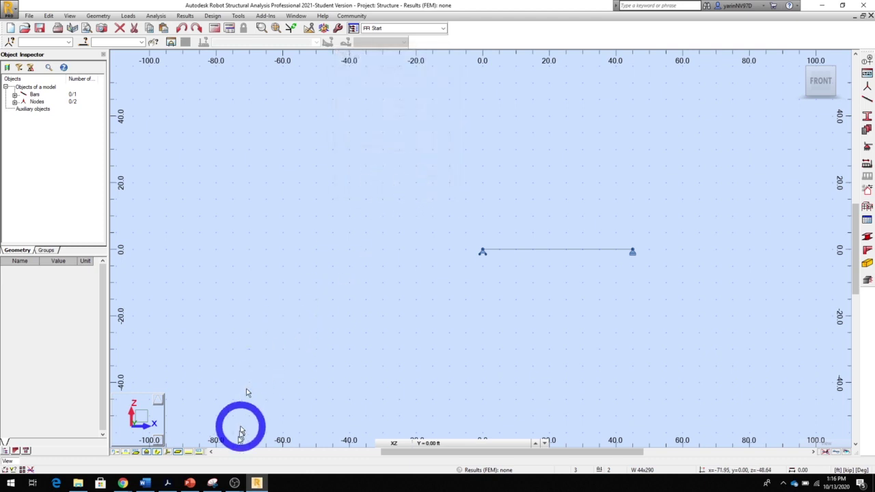
Turn on the display of section shapes for the beam and fit the beam in the view.
click(189, 452)
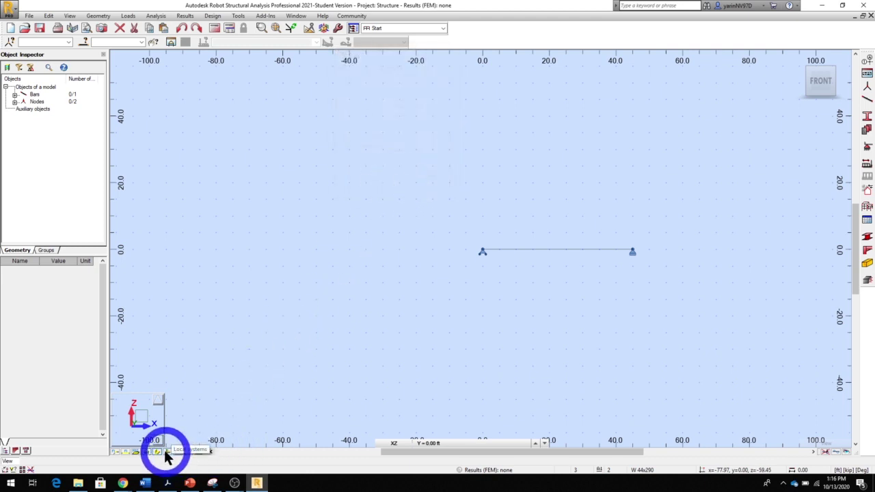
click(158, 453)
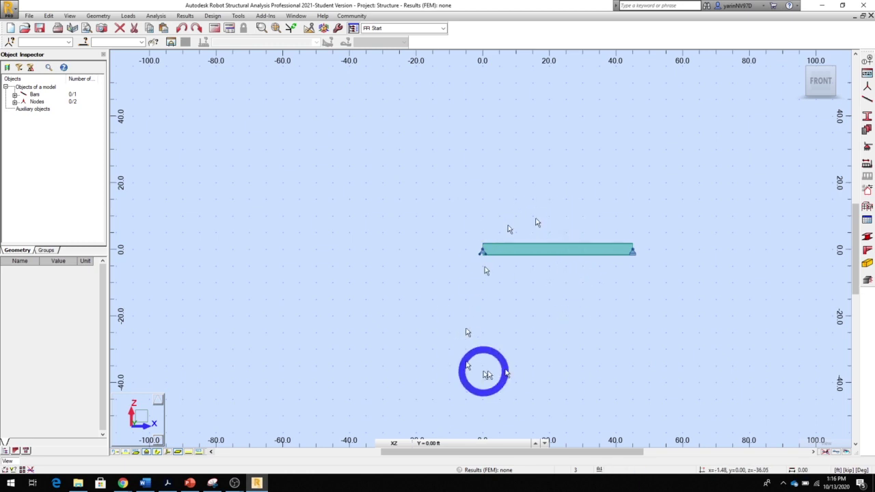
scroll(547, 308, up, 3)
middle_drag(571, 248, 445, 351)
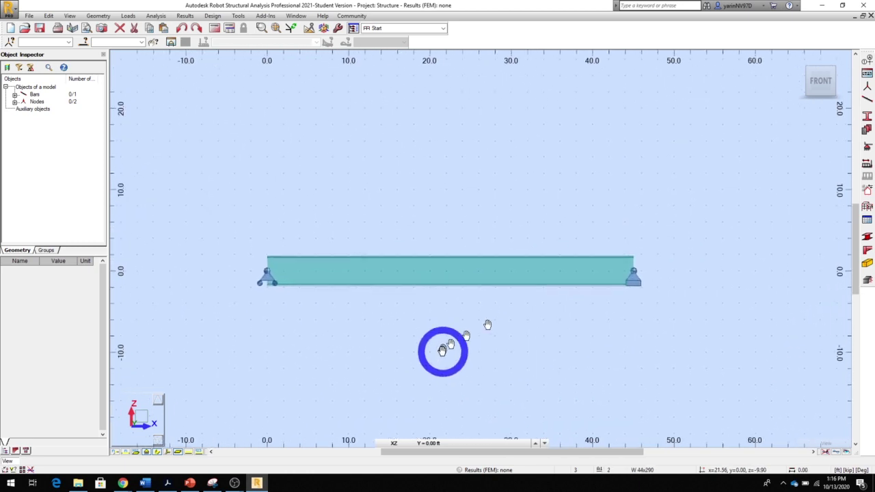
Add load case DL1 with nature dead to the list of defined cases.
click(867, 166)
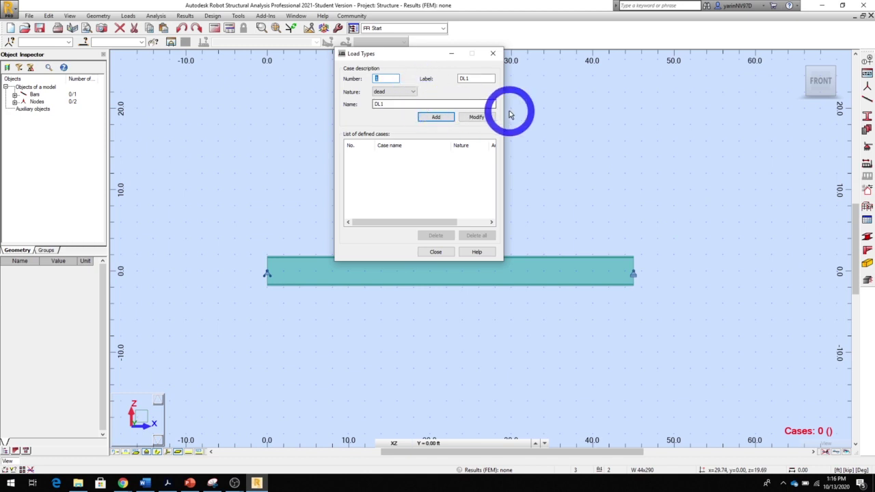
click(438, 117)
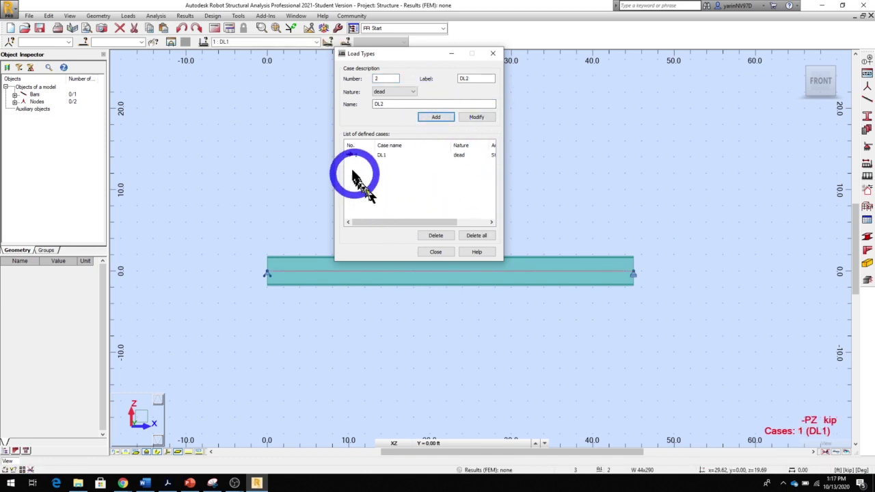
click(463, 282)
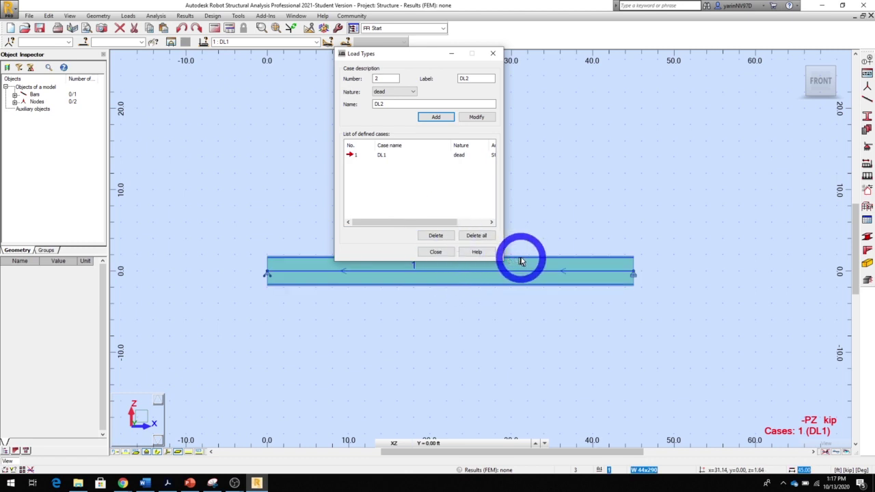
click(436, 252)
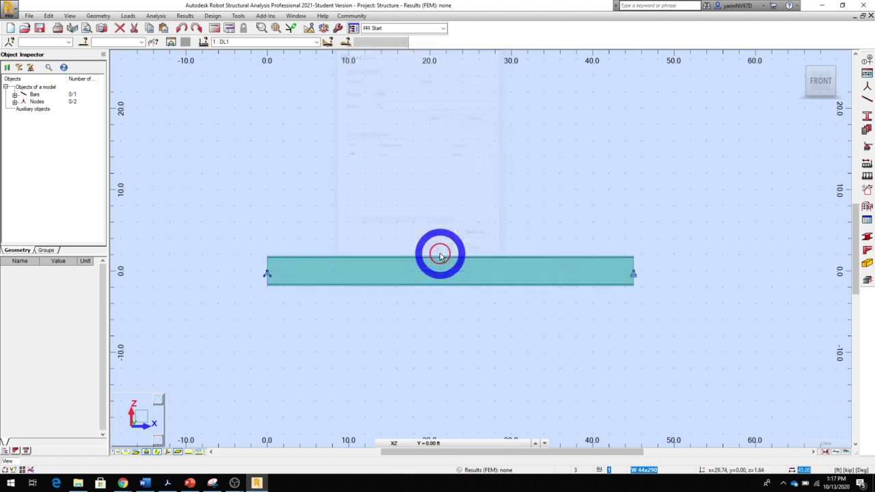
Open the Moving Loads definition from the special loads.
click(340, 273)
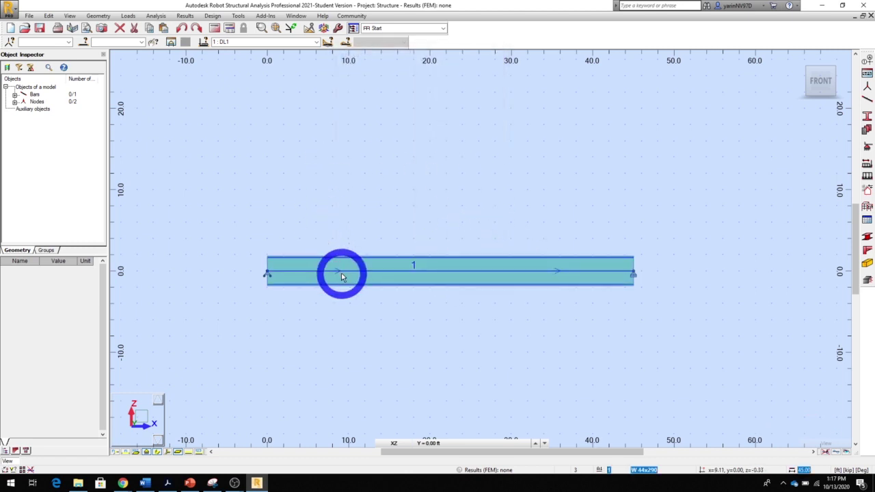
click(128, 16)
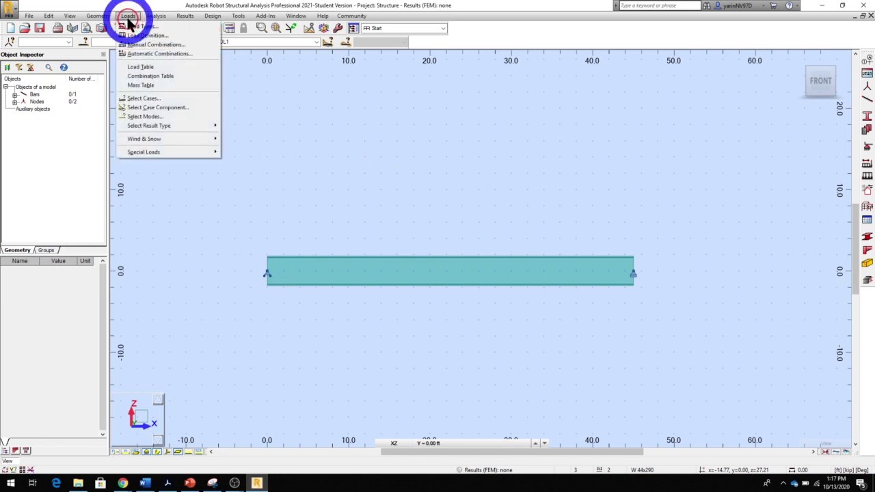
mouse_move(144, 154)
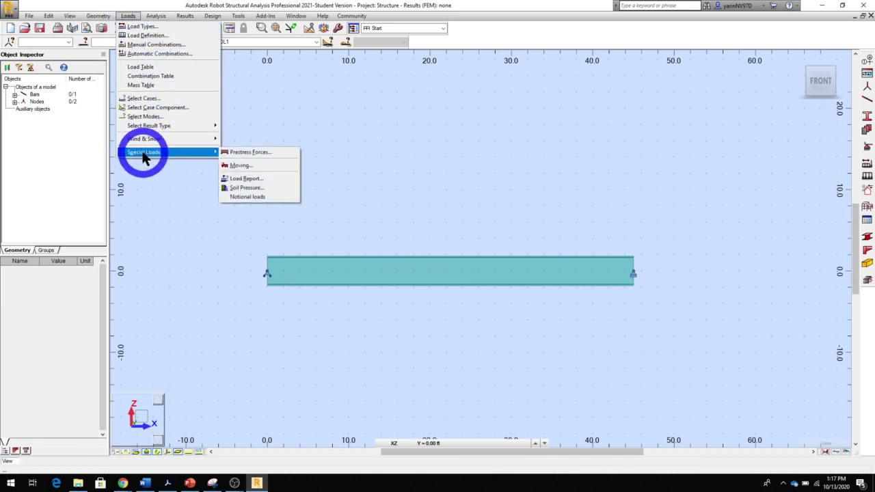
click(234, 167)
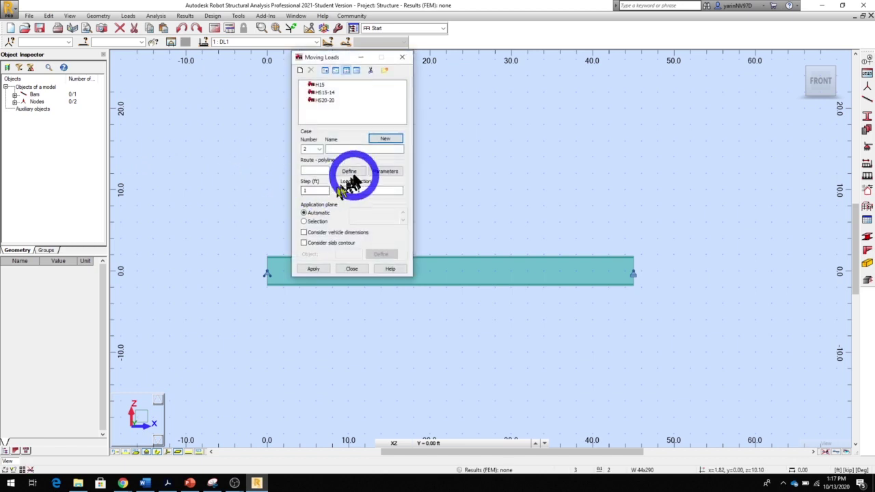
Delete the HS20-20 and HS15-14 vehicles from the moving loads list.
click(325, 101)
click(311, 70)
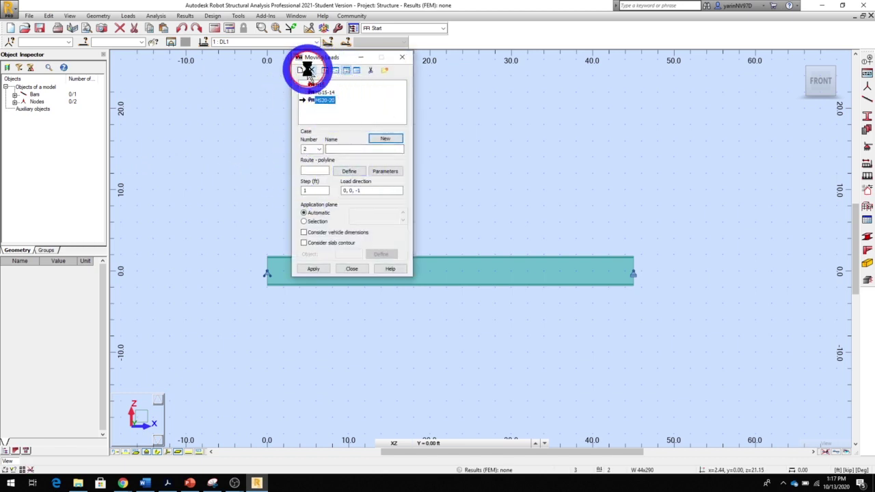
click(364, 189)
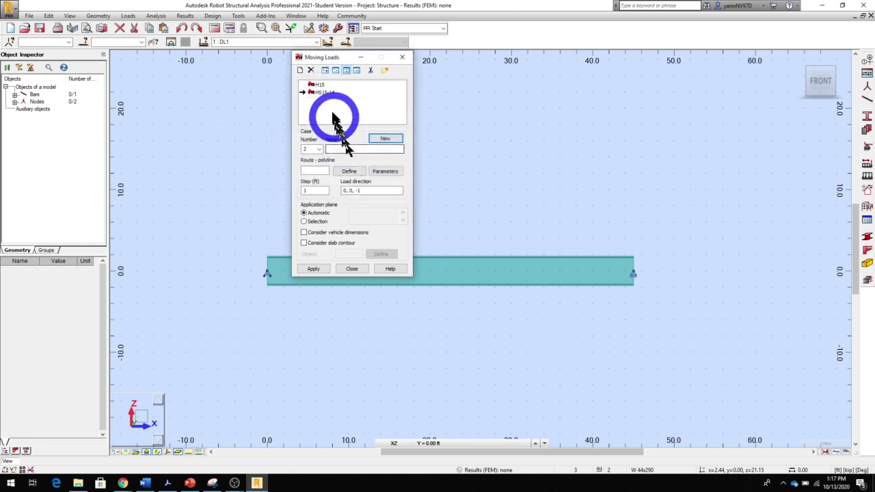
click(316, 71)
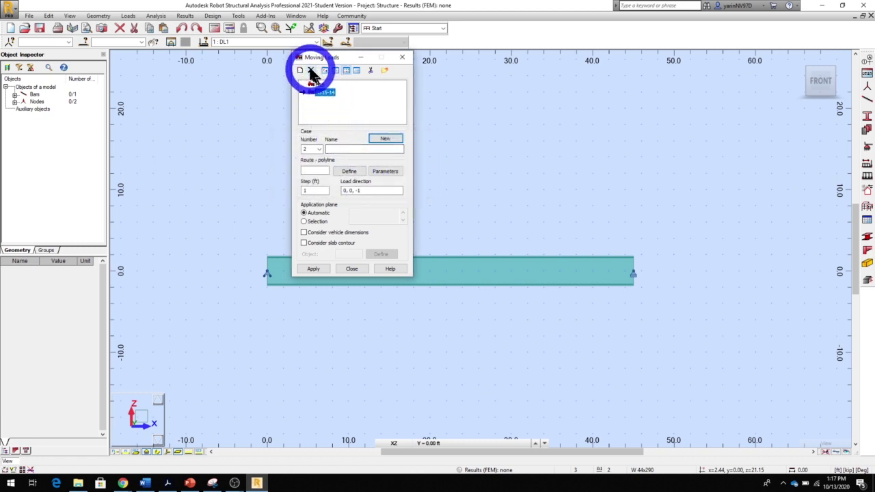
click(363, 188)
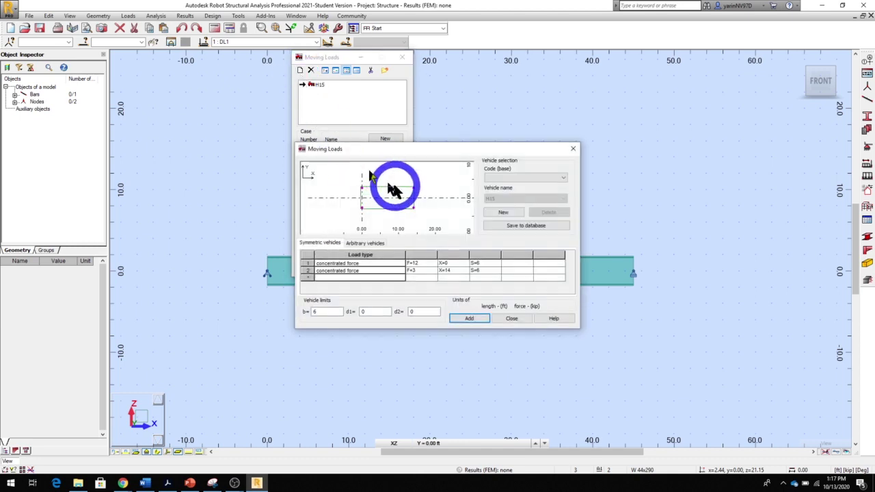
Start defining a new moving load vehicle and base it on HS20-20 from the AASHTO code.
drag(423, 152, 310, 108)
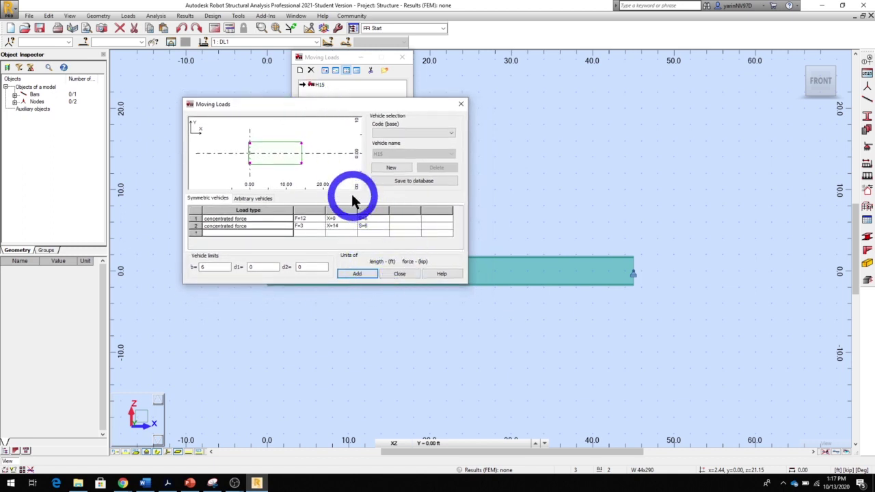
click(451, 134)
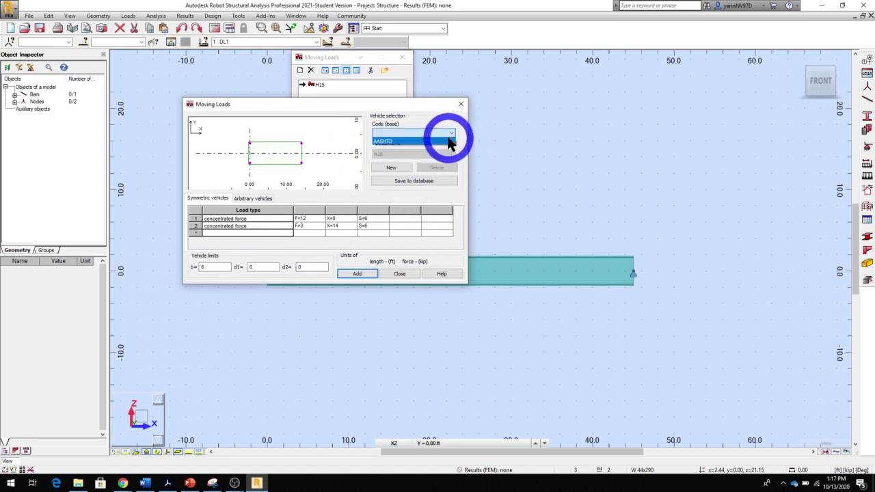
click(437, 146)
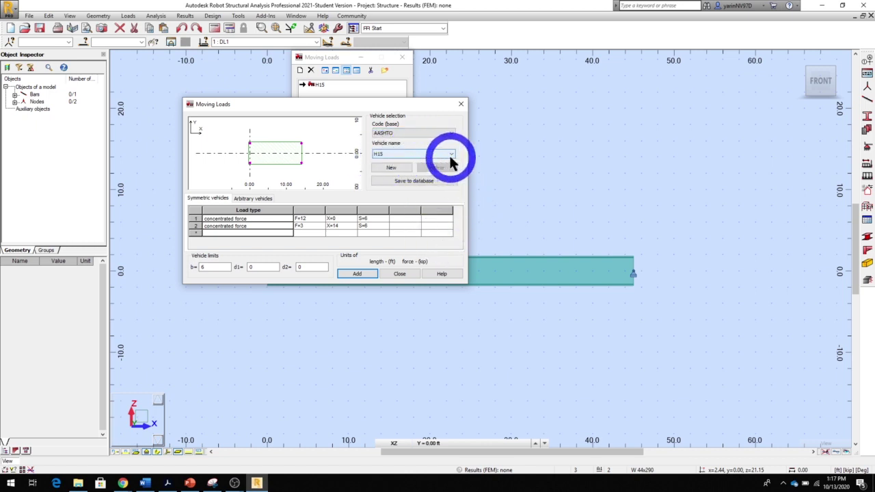
click(392, 169)
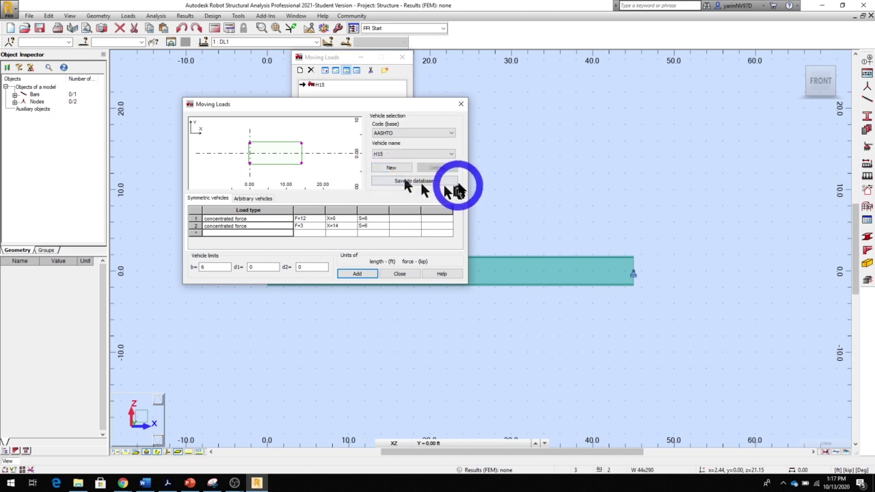
click(452, 158)
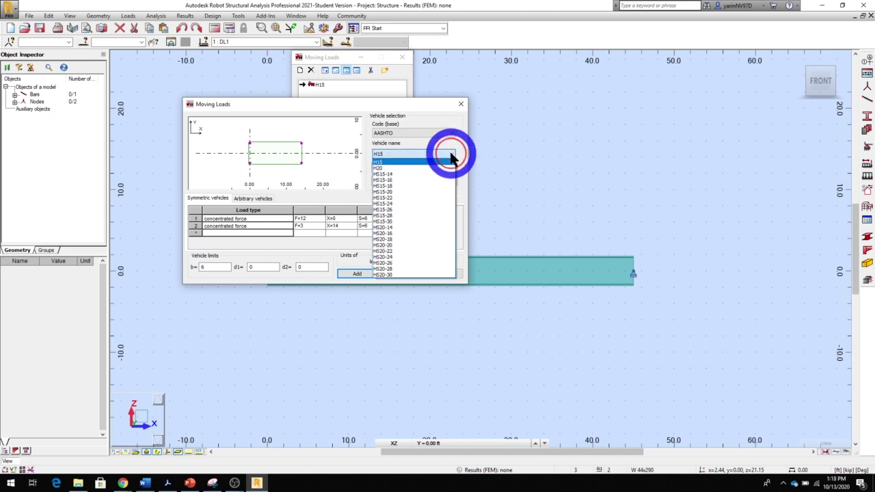
drag(452, 158, 446, 251)
click(446, 251)
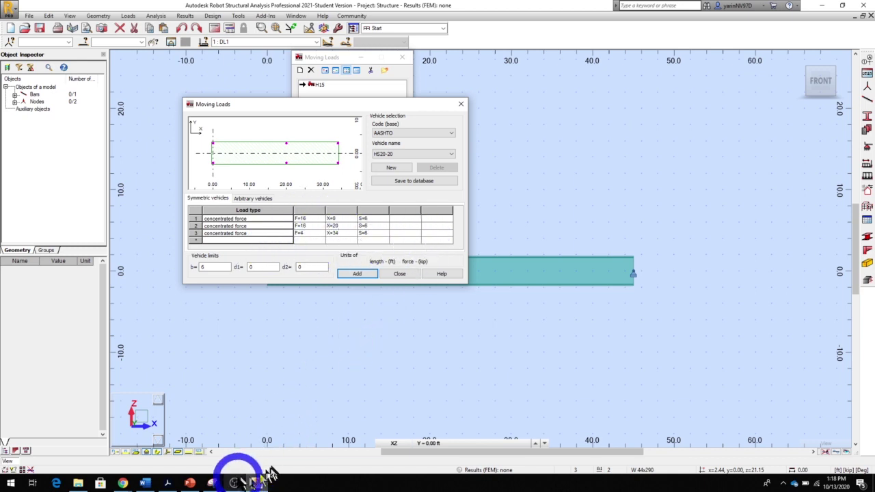
Following the truck diagram in the PowerPoint slide, set the first axle force to 4 kip and the second to 6 kip at X=8 ft.
click(192, 483)
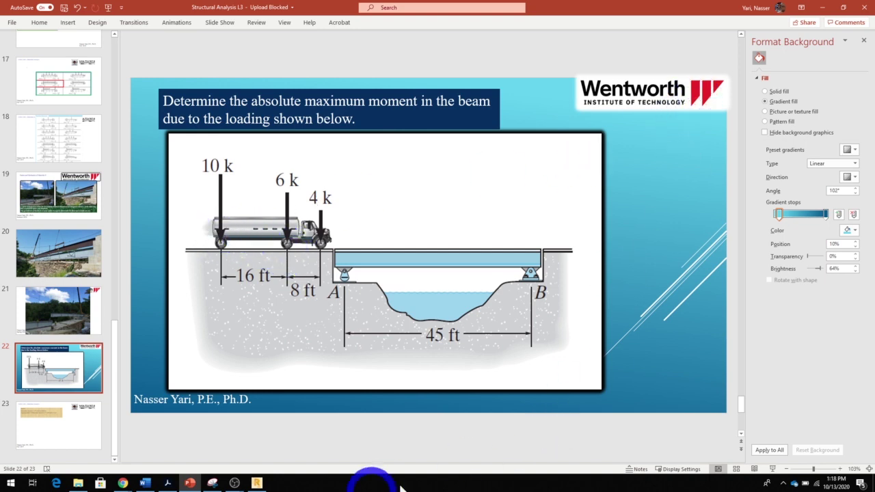
click(257, 483)
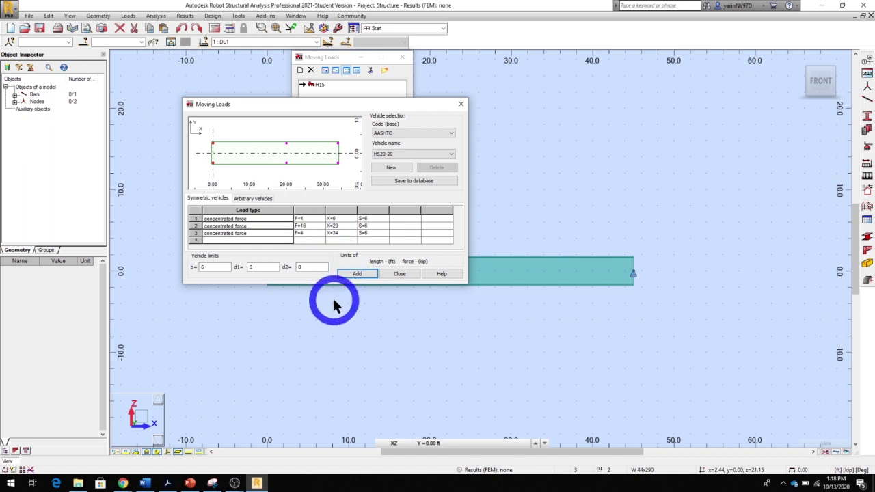
click(316, 226)
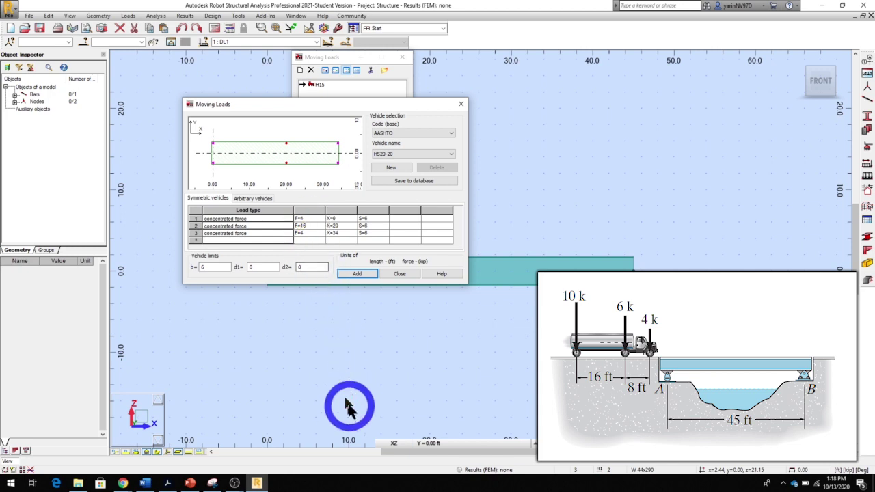
click(341, 227)
click(339, 400)
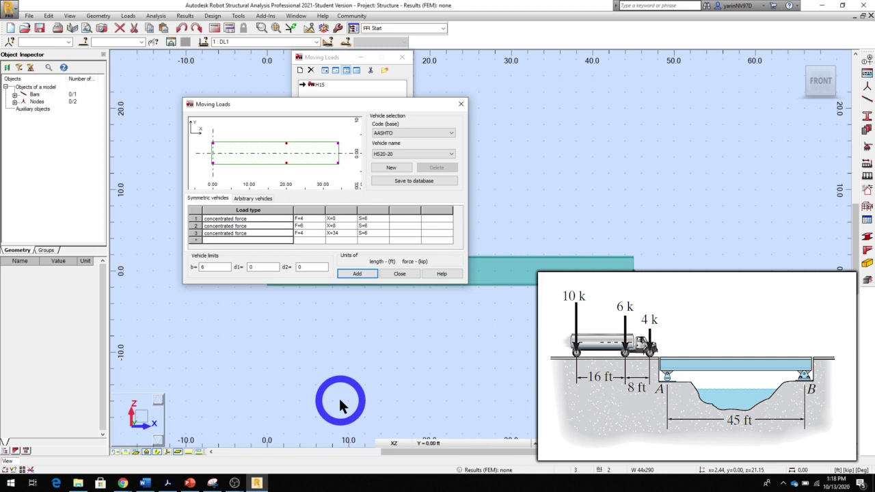
Set the third concentrated force of the vehicle to 10 kip at X=24 ft.
click(304, 234)
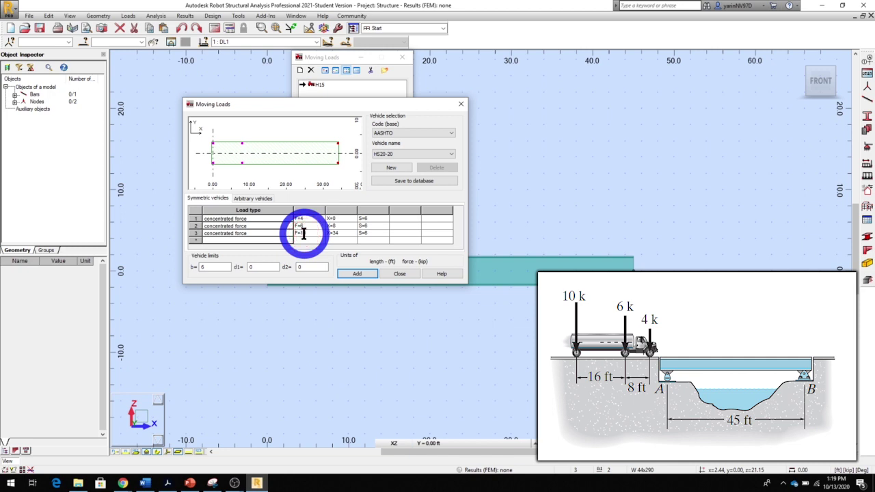
click(345, 233)
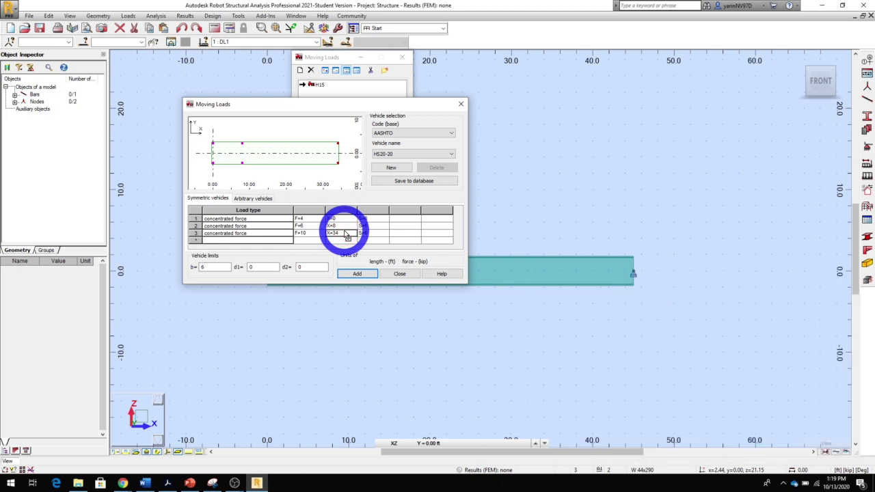
click(347, 235)
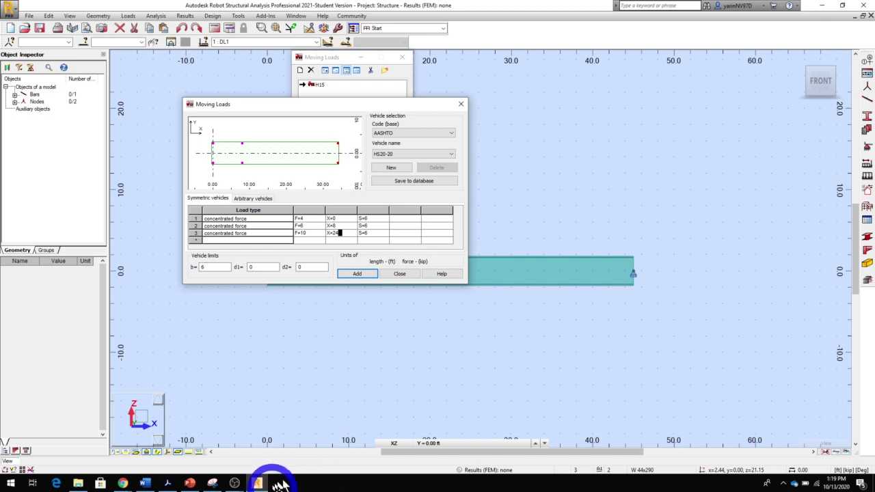
Check the axle loads against the PowerPoint slide and add the edited HS20-20 vehicle to the moving loads list.
click(190, 483)
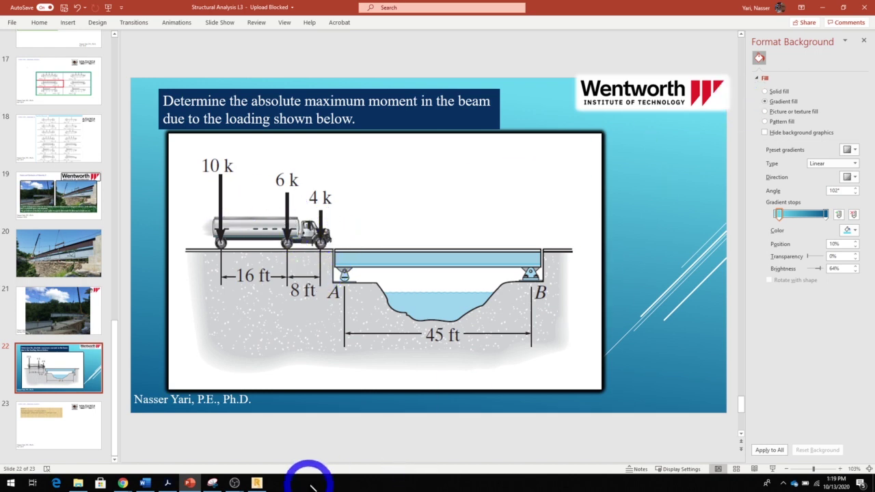
click(257, 484)
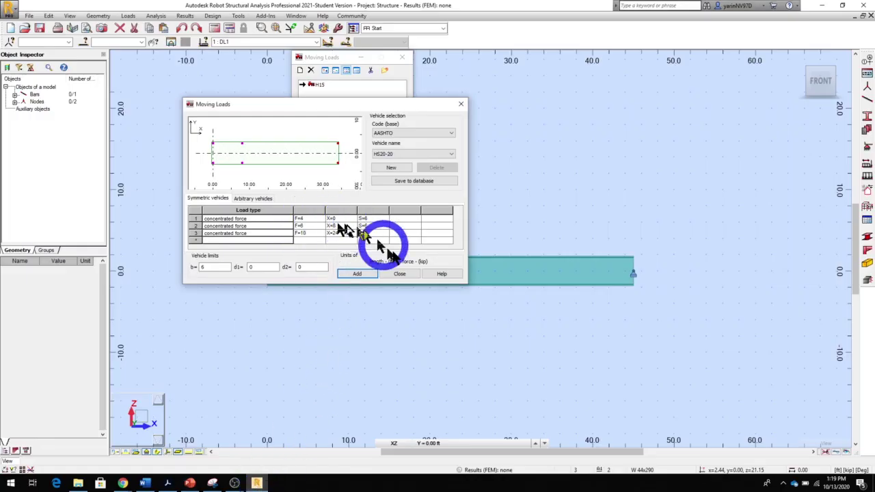
click(351, 274)
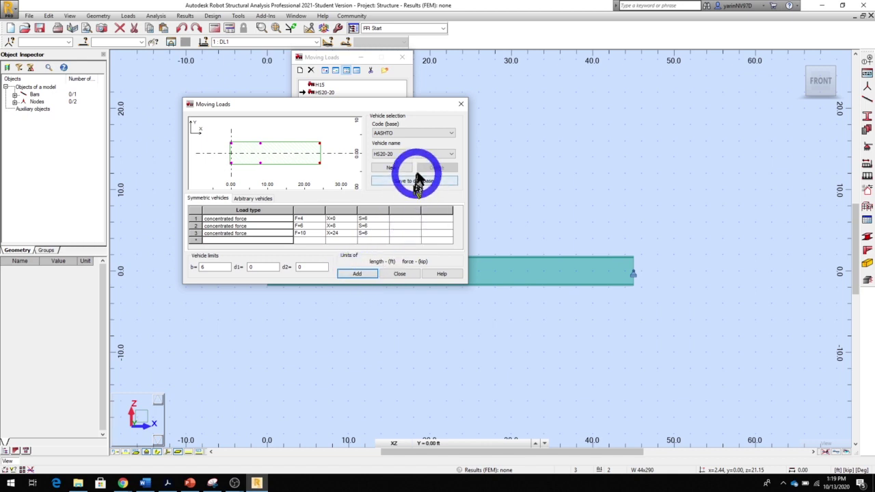
click(395, 277)
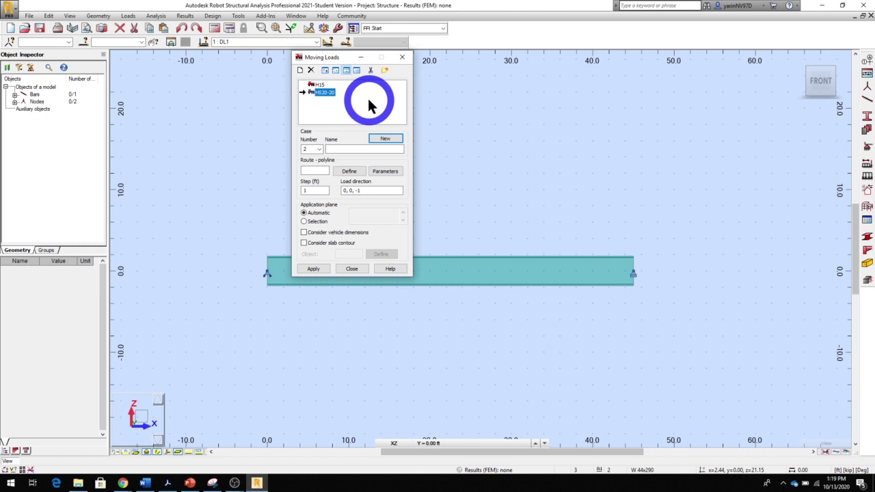
Name moving load case 2 "Tanker Truck".
click(360, 149)
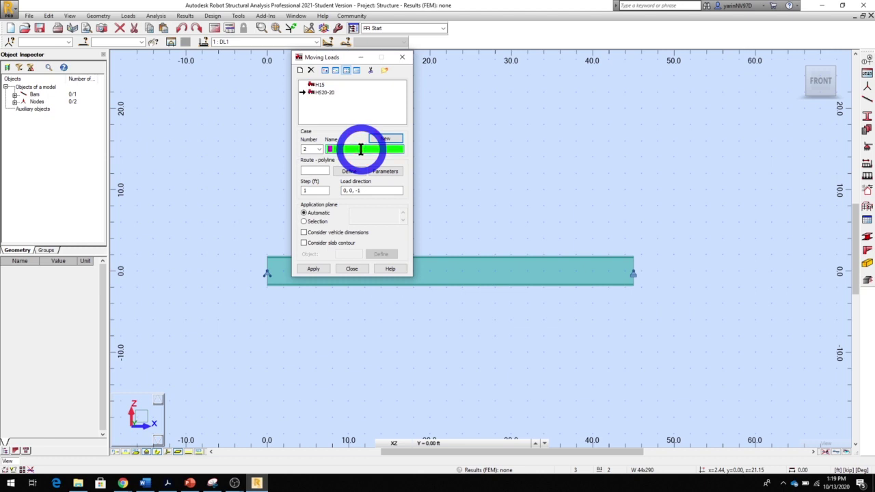
text(Tank)
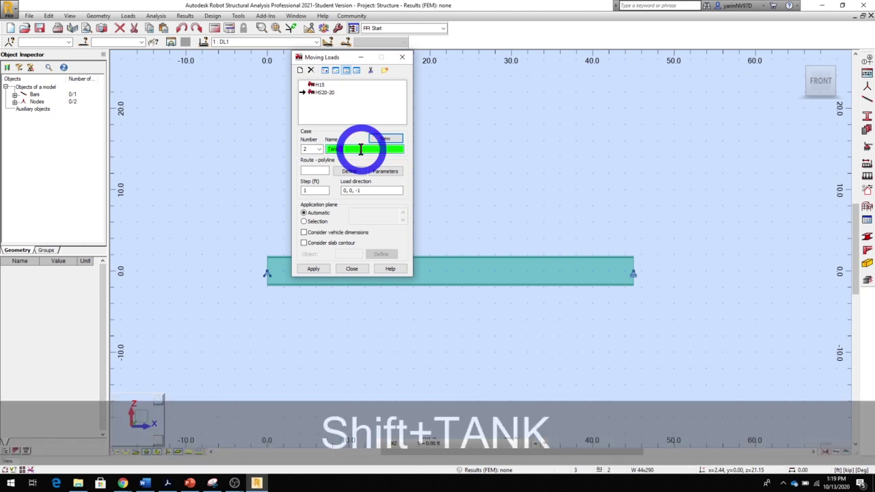
text(er Tr)
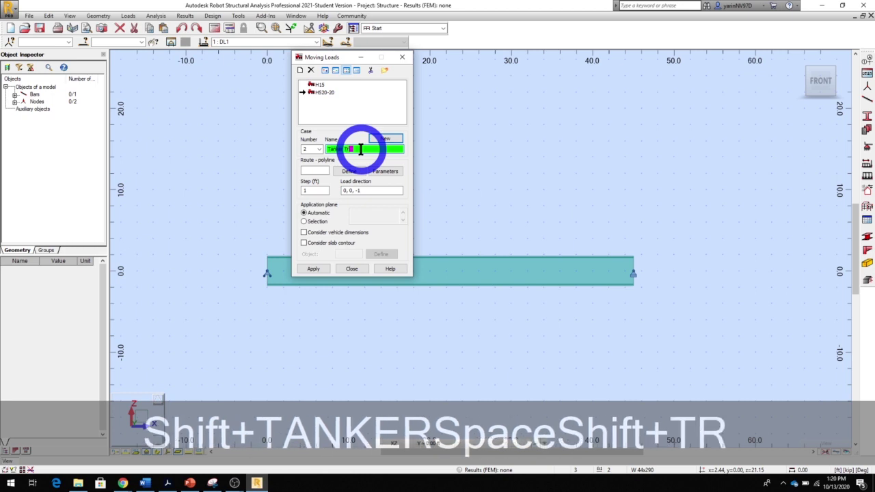
text(uck)
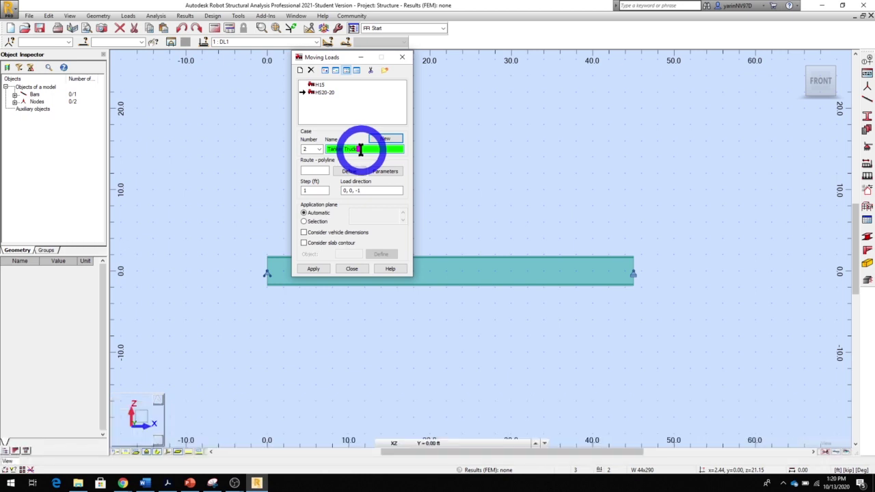
Define the truck route as a polyline along the beam from (0.00, 0.00) to (45.00, 0.00) and apply the moving load case.
click(315, 170)
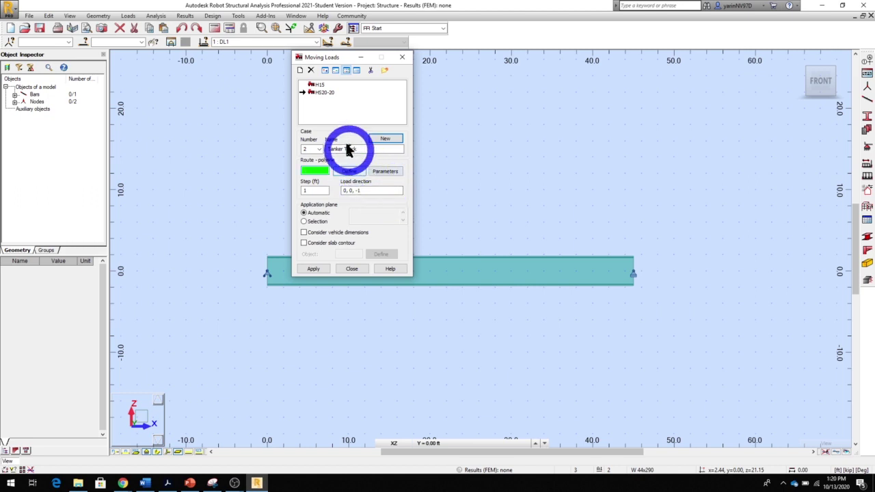
drag(311, 57, 735, 89)
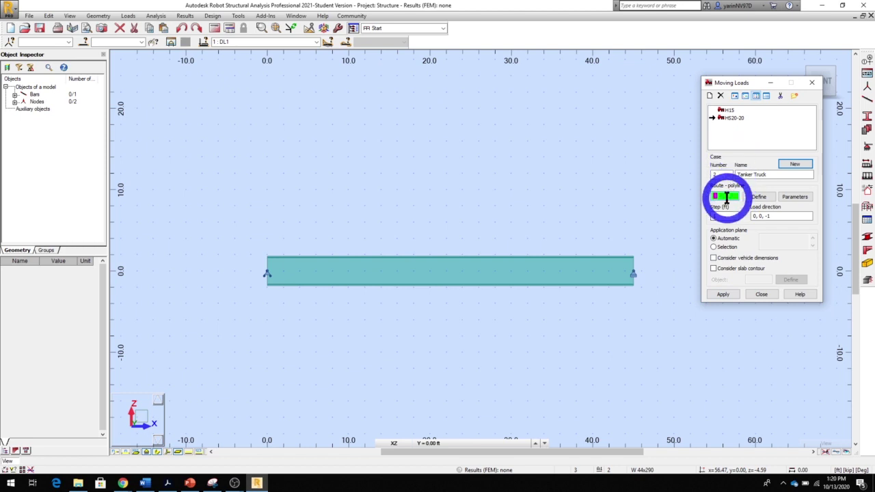
click(757, 198)
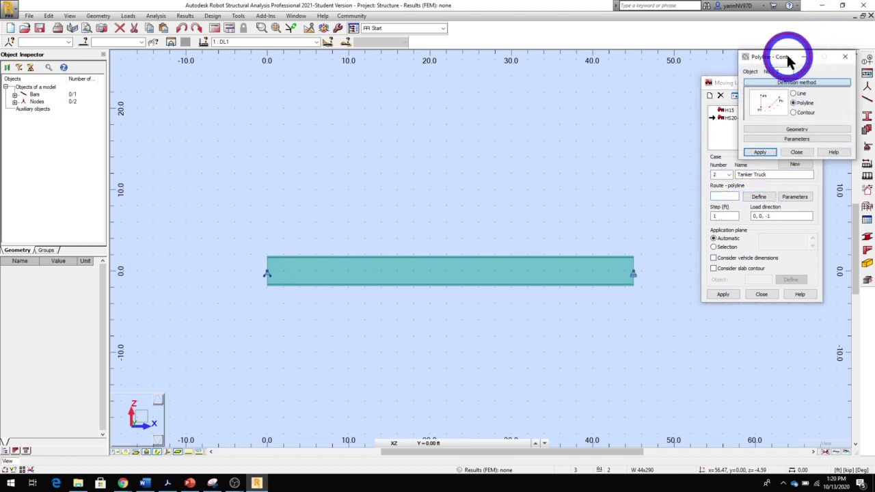
drag(790, 59, 694, 104)
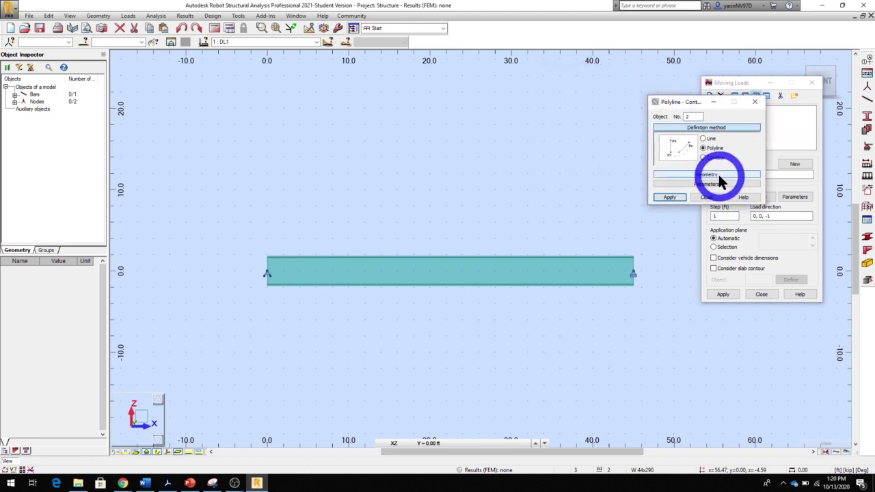
click(718, 177)
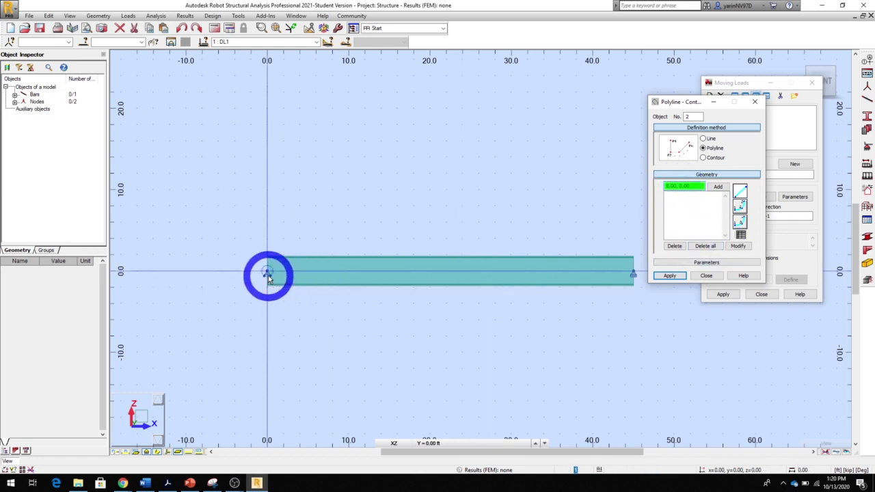
click(268, 281)
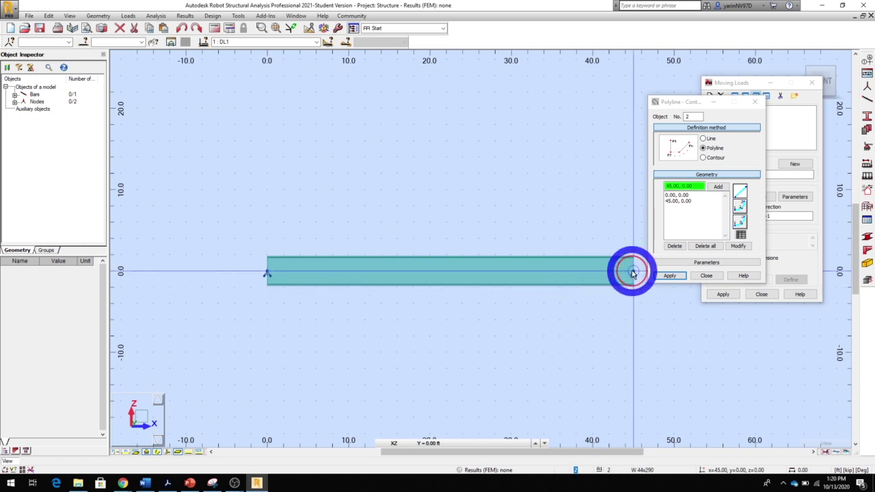
click(669, 277)
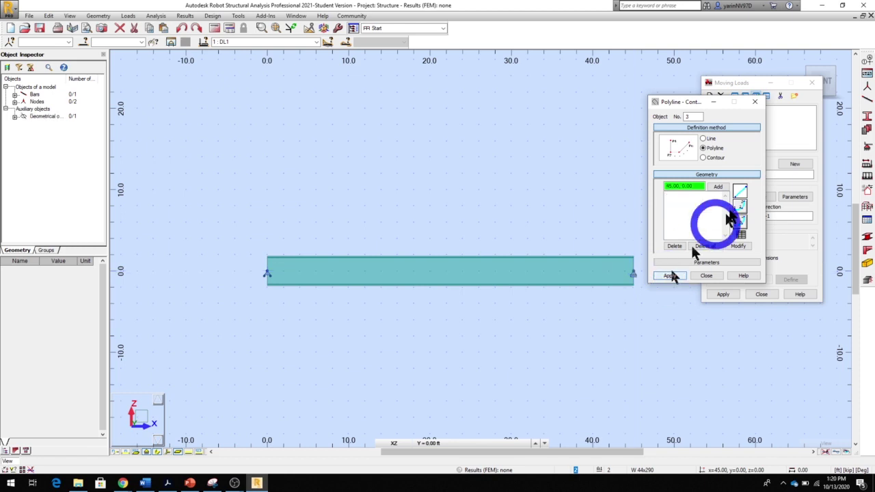
click(706, 275)
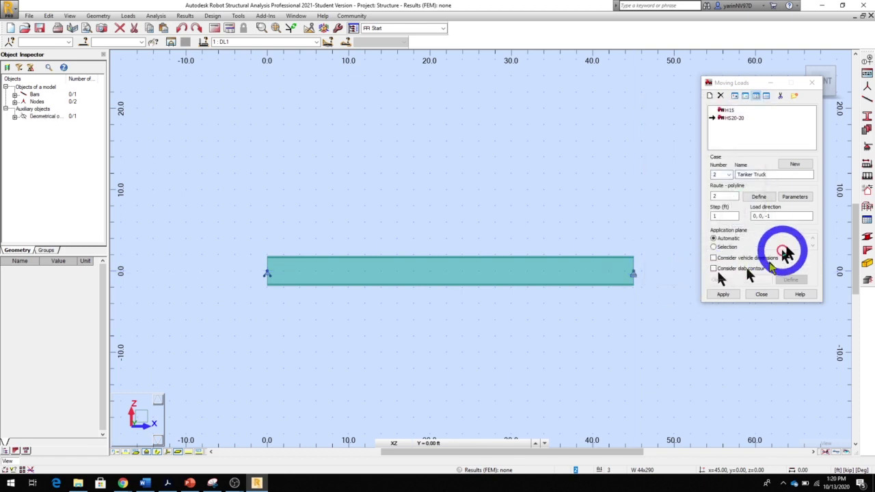
click(723, 294)
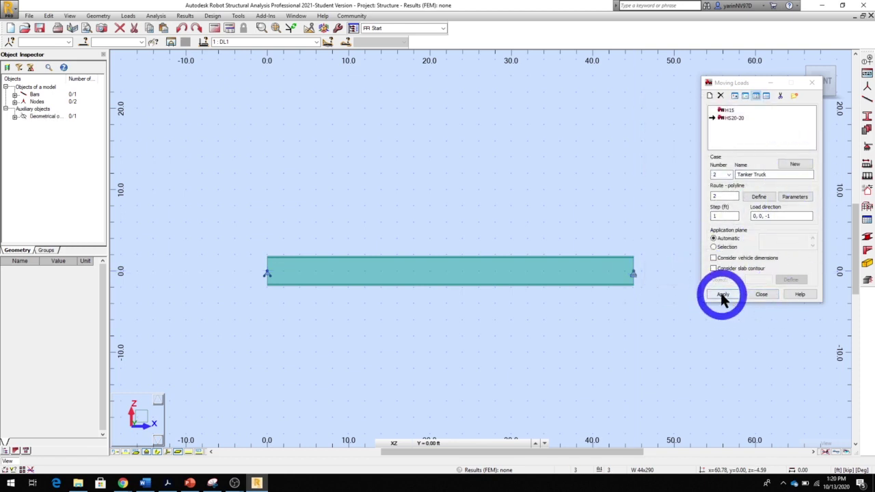
click(763, 296)
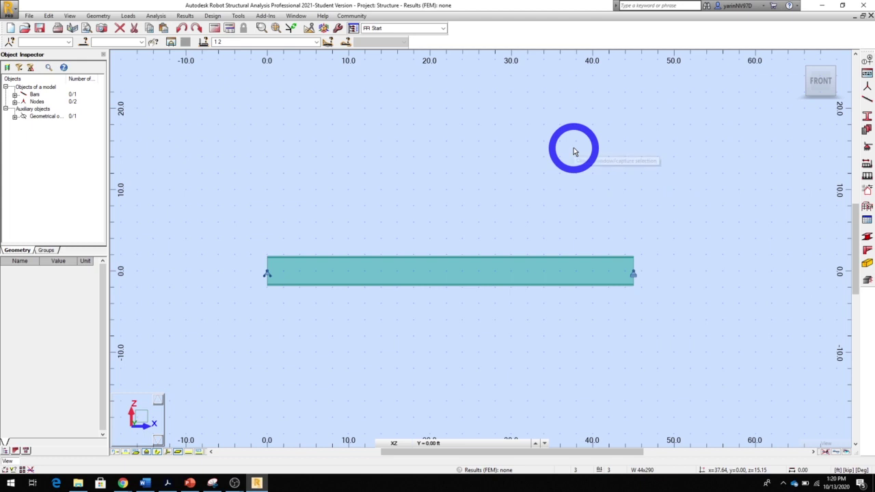
Turn on the display of moving loads in the view's load attributes and generate the calculation model.
right_click(574, 150)
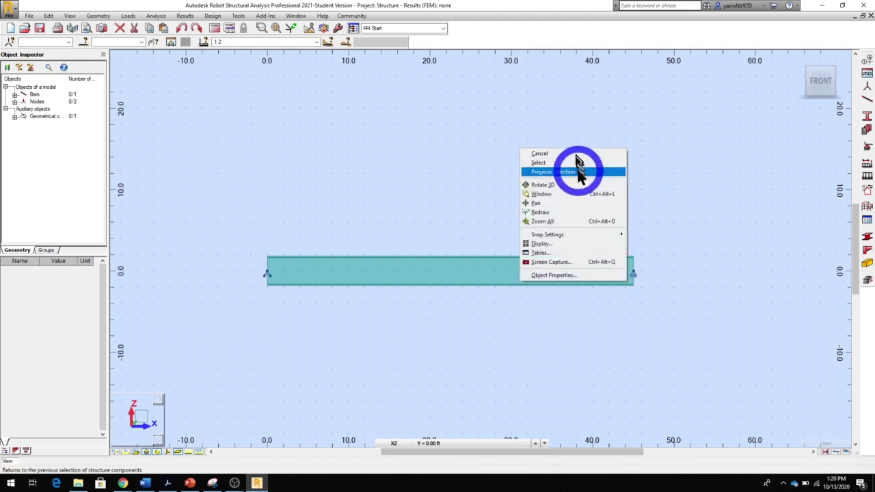
click(585, 246)
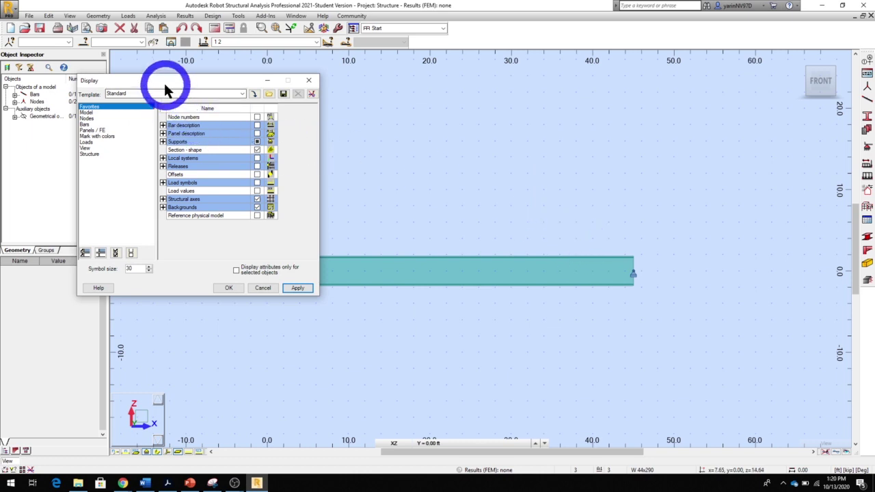
drag(165, 88, 337, 84)
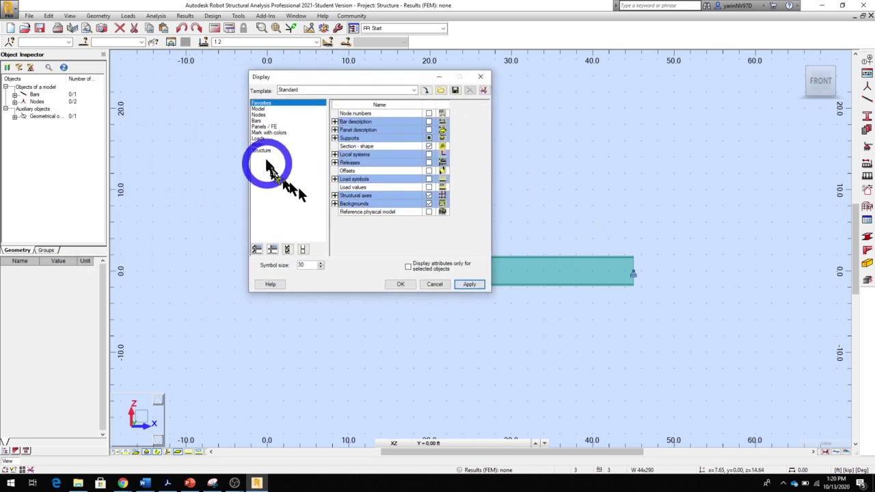
click(260, 138)
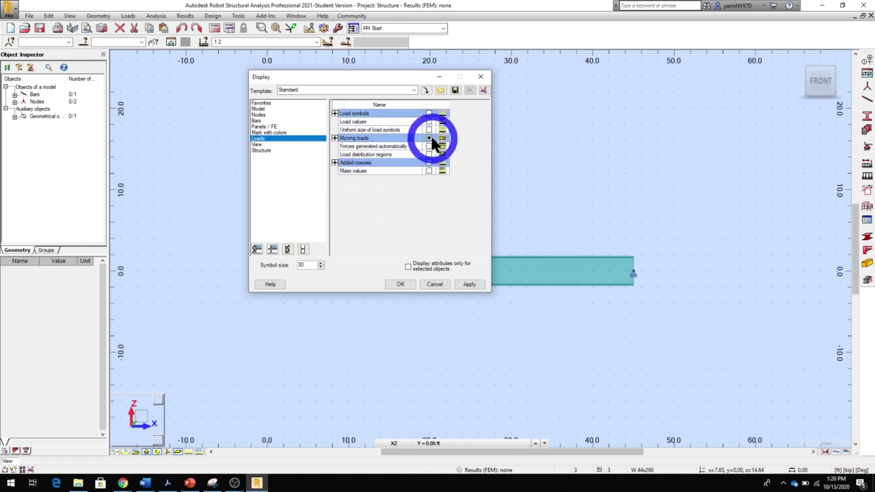
click(428, 138)
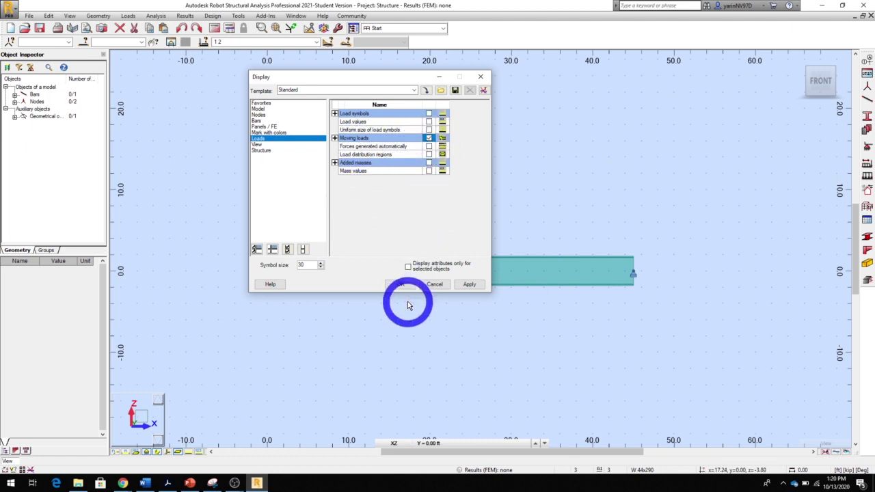
click(470, 284)
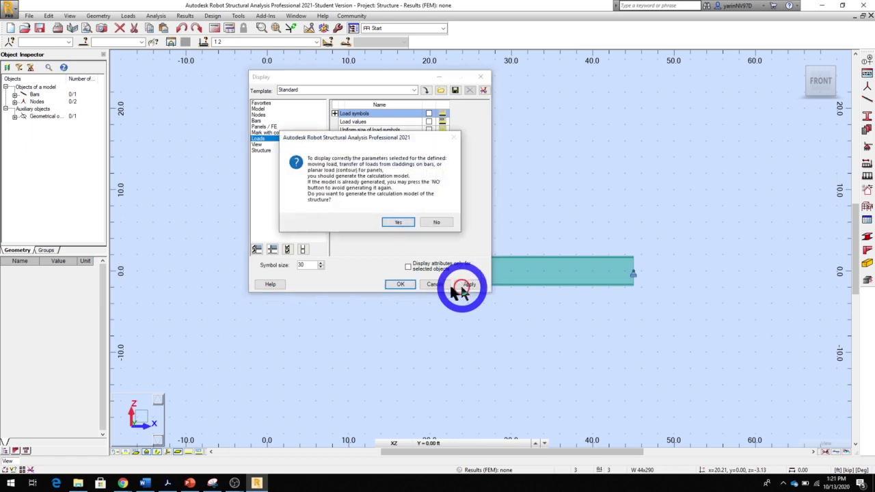
click(406, 224)
click(400, 284)
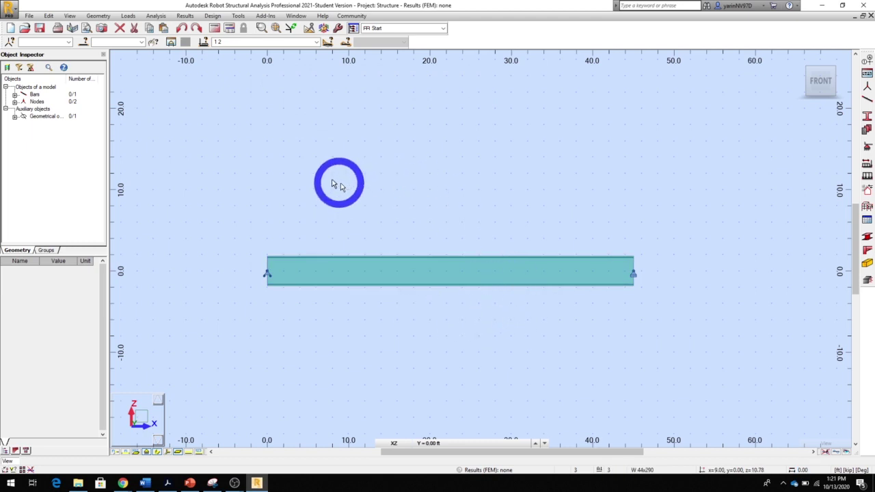
Make the Tanker Truck load case current and run the structural calculations.
click(315, 44)
click(313, 56)
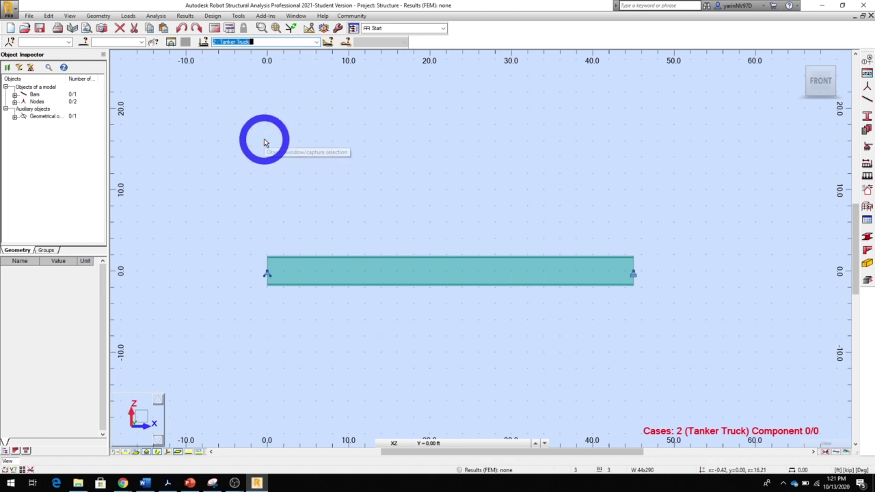
click(214, 29)
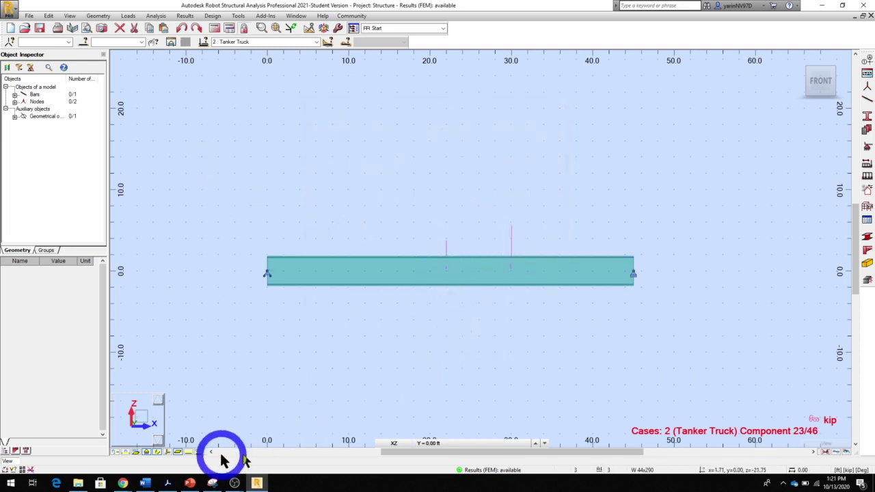
Hide the beam's section shape and show the load values on the truck's axle forces.
click(161, 453)
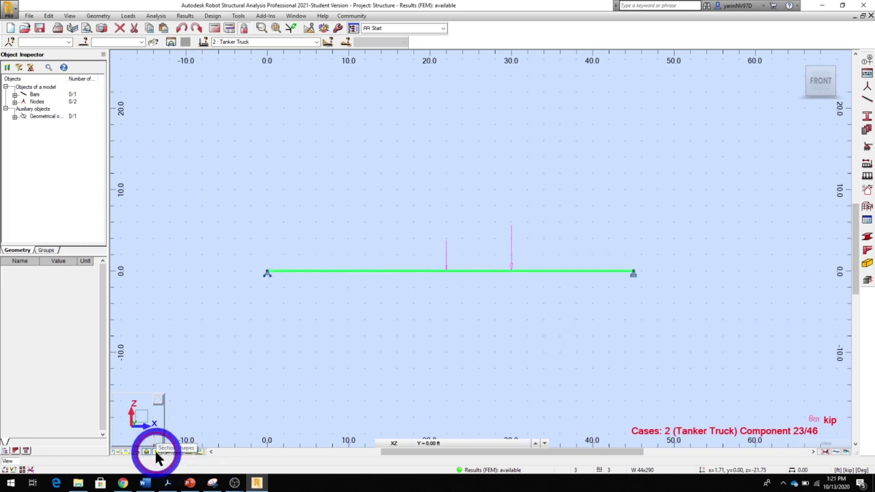
click(199, 453)
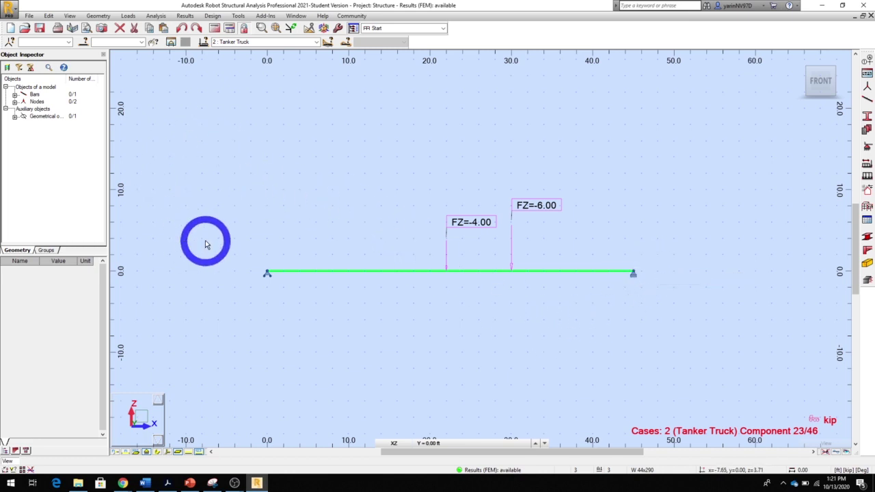
Display the beam's My moment diagram for the Tanker Truck case at a normalized scale.
click(186, 16)
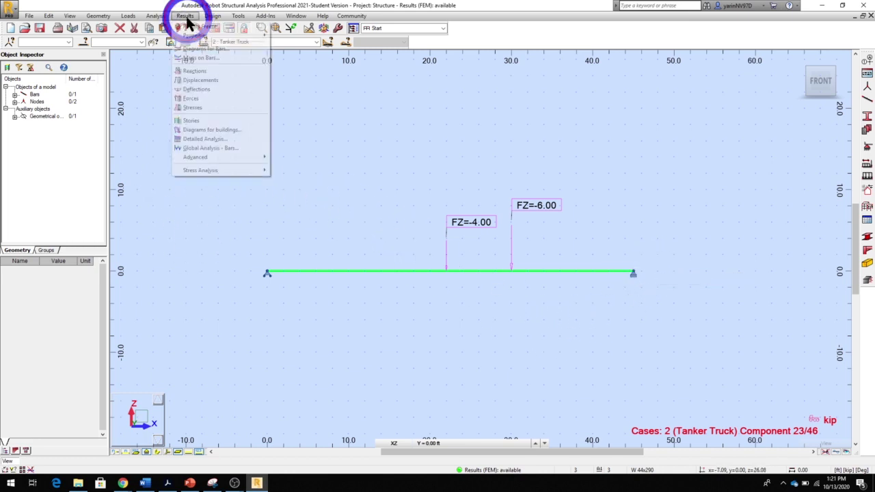
click(212, 50)
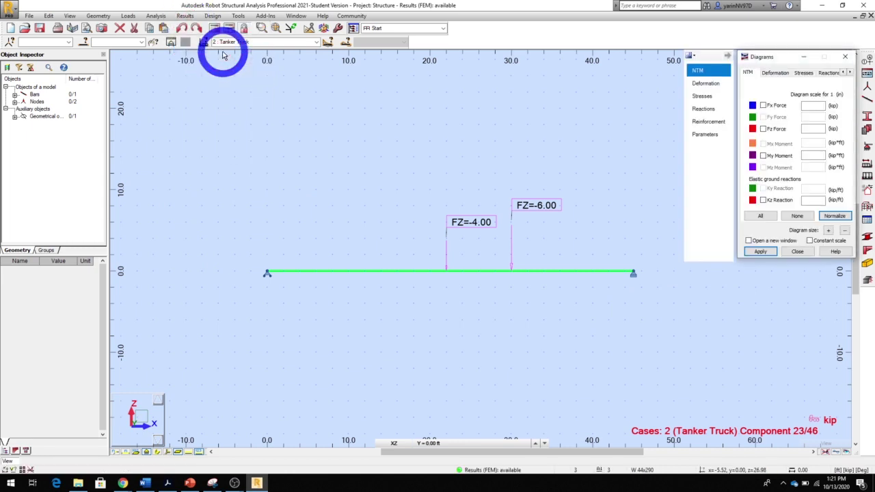
mouse_move(726, 92)
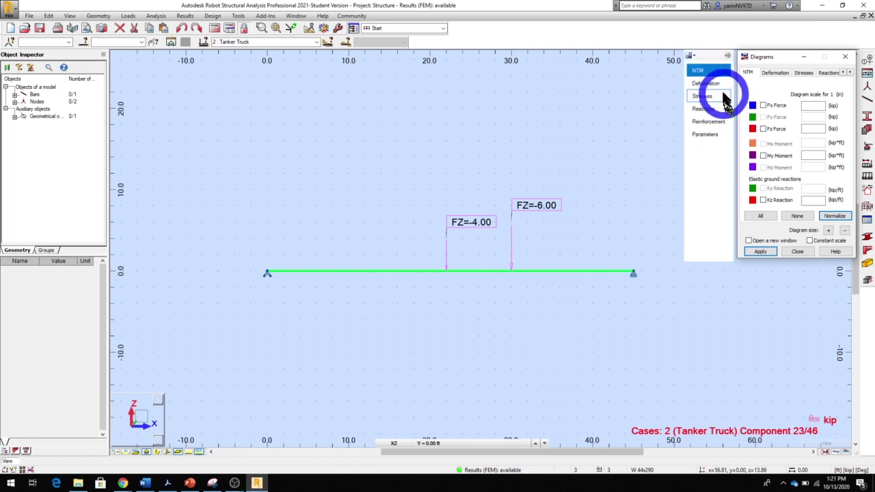
click(763, 156)
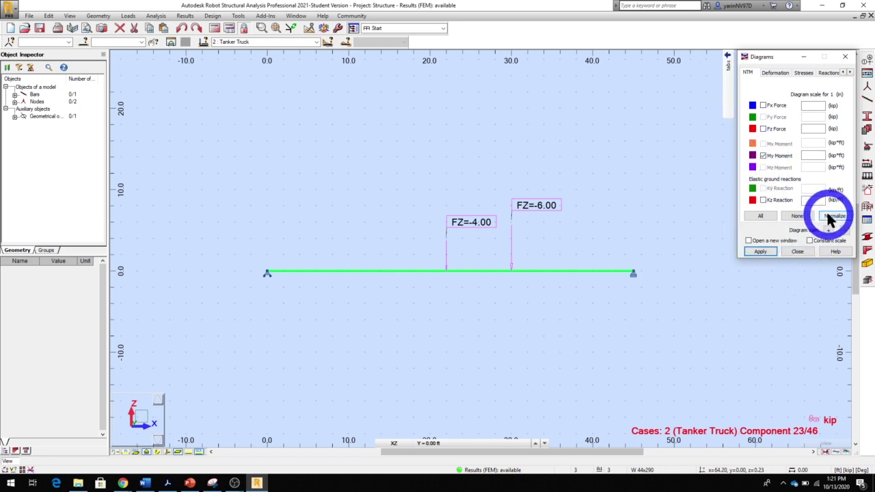
click(829, 217)
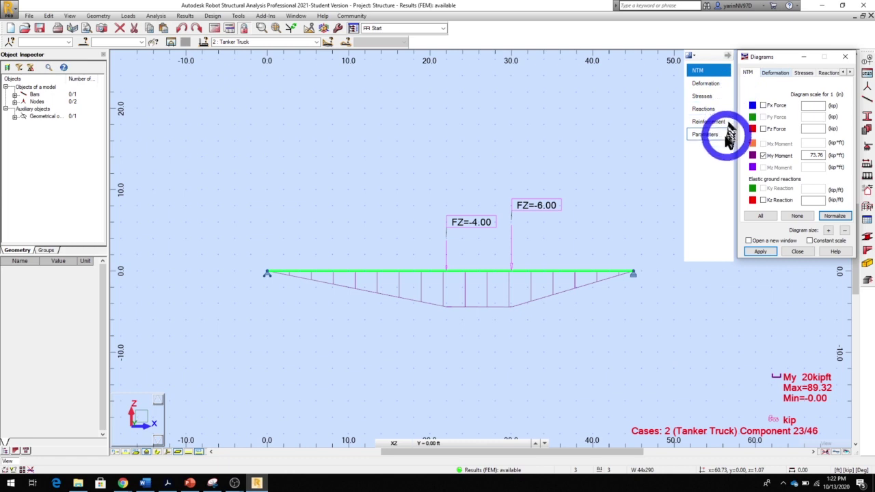
Describe the moment diagram with labels showing the local extremes.
click(708, 135)
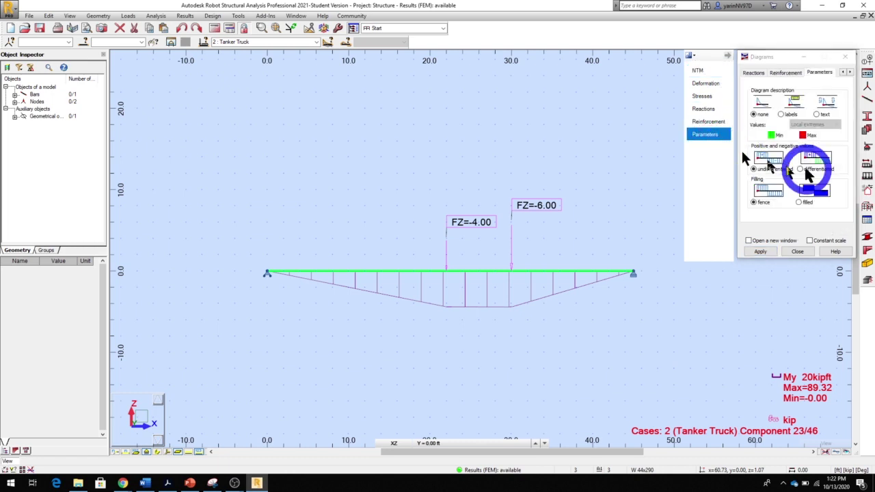
click(781, 115)
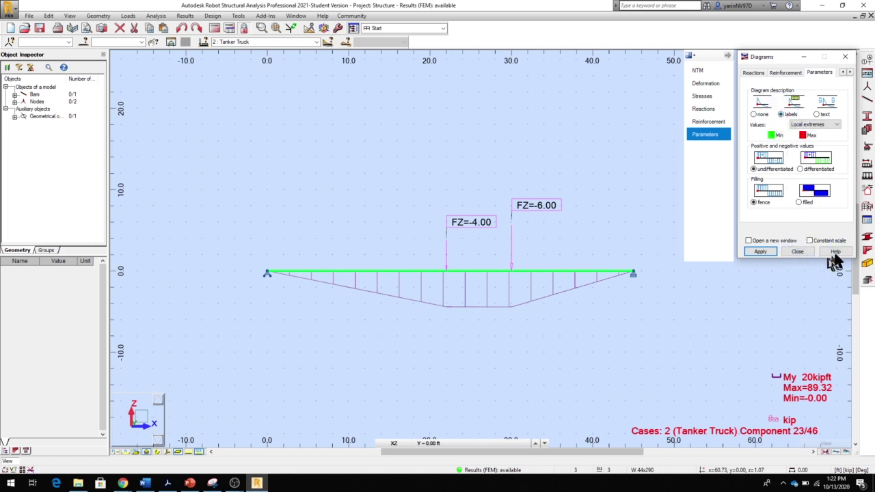
click(763, 251)
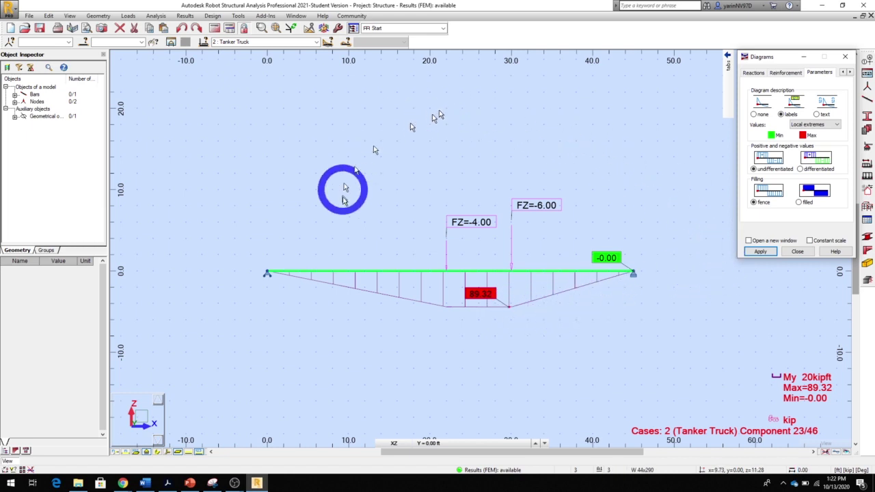
Compare the moment diagrams of the case components with the truck positioned at 0, 2, 3, 4 and 35 ft along the beam.
click(327, 44)
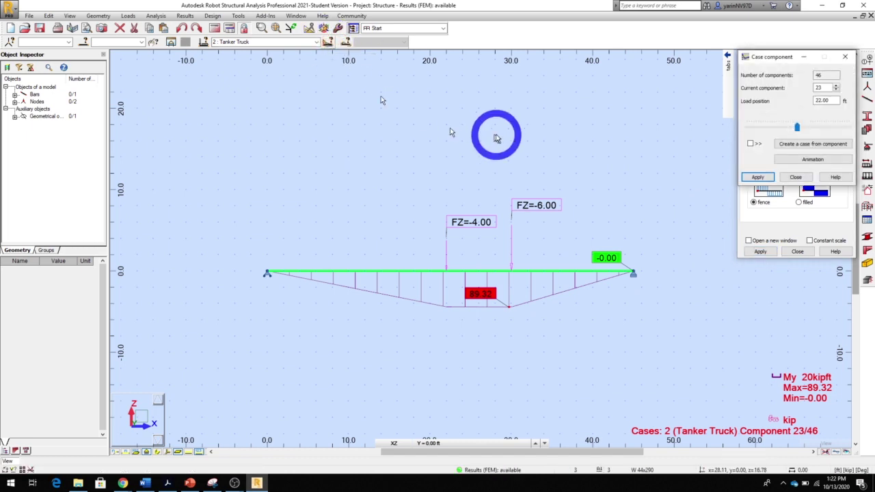
drag(791, 61, 209, 98)
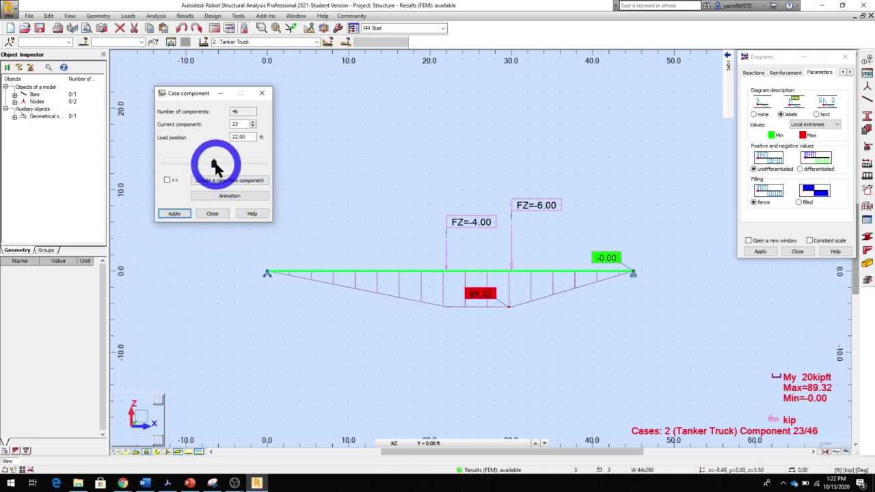
drag(214, 165, 164, 173)
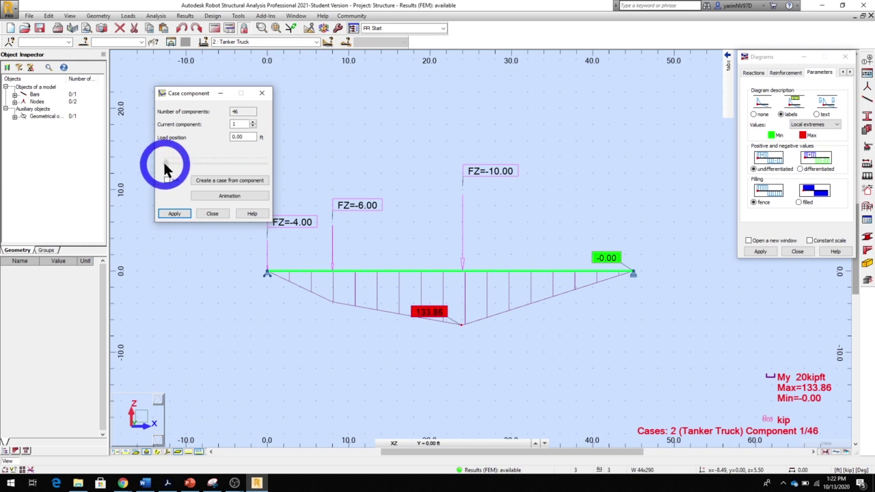
drag(164, 169, 168, 168)
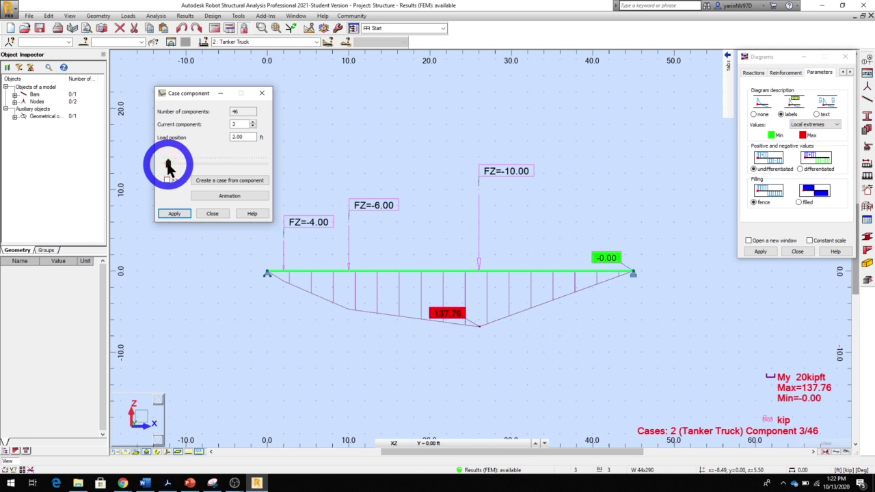
drag(170, 167, 171, 166)
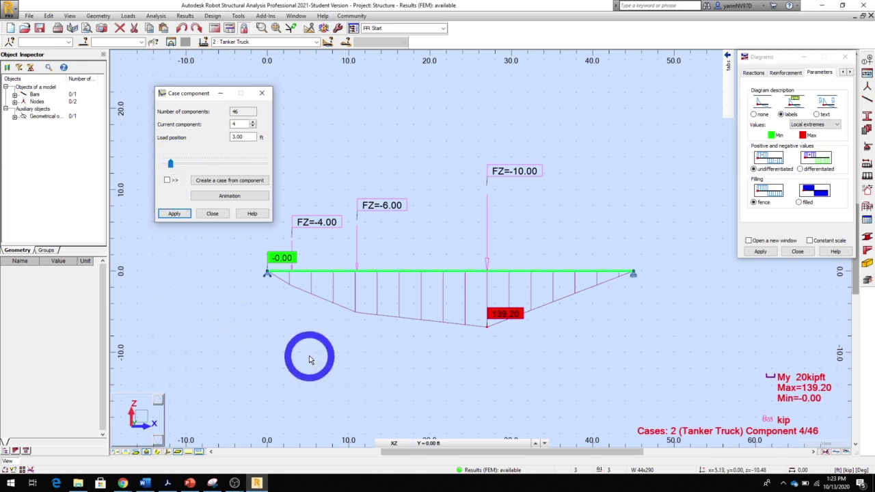
click(173, 164)
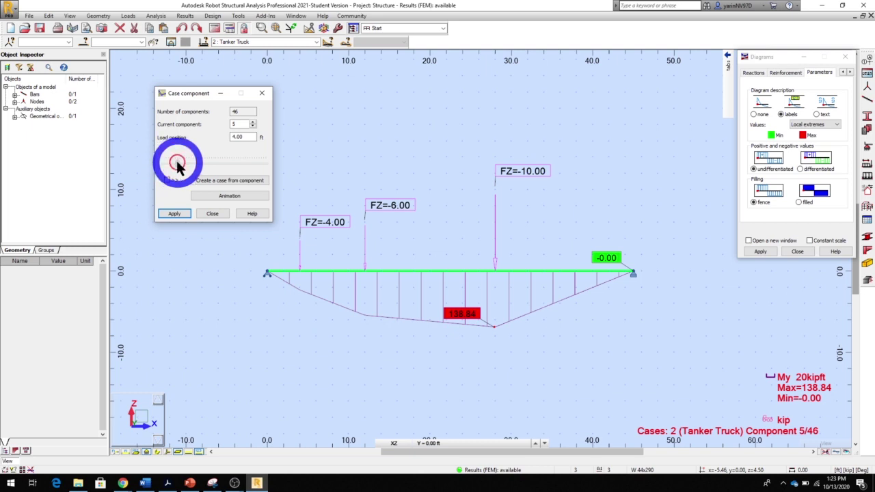
click(177, 165)
drag(176, 164, 242, 164)
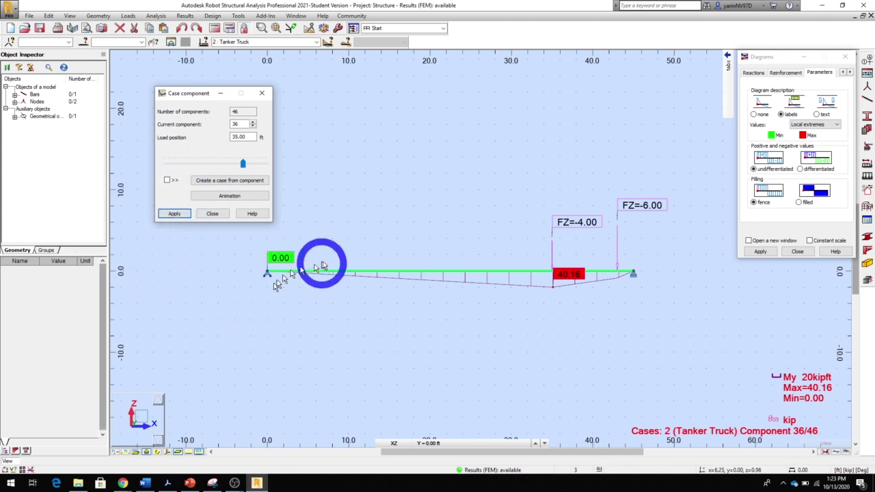
Animate the truck crossing the beam over components 1 to 46, replay the animation, and close the case component settings.
click(228, 197)
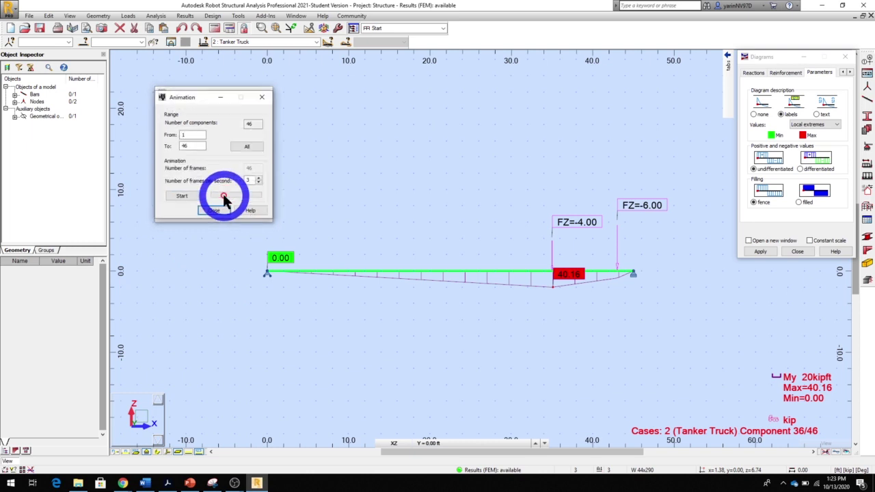
click(181, 196)
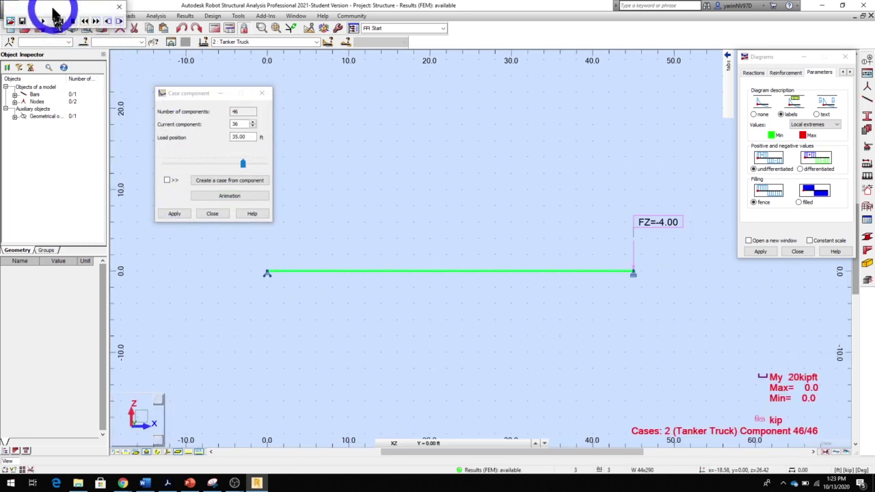
drag(54, 14, 269, 160)
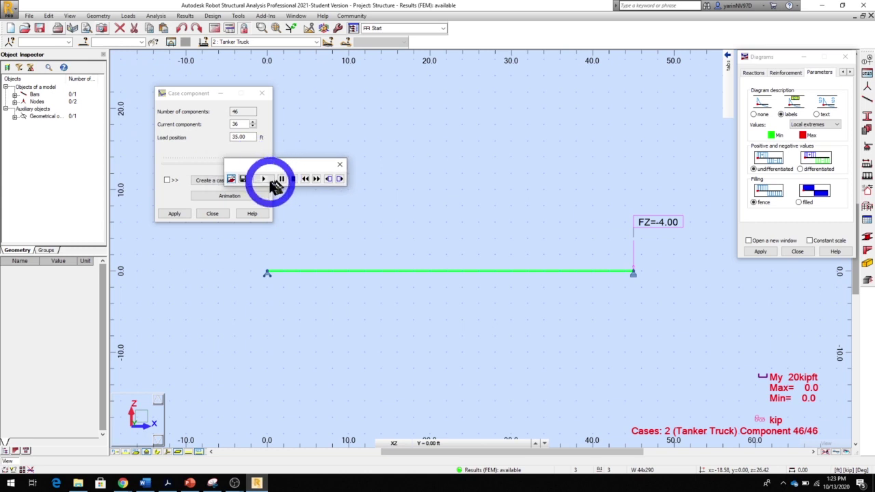
click(264, 179)
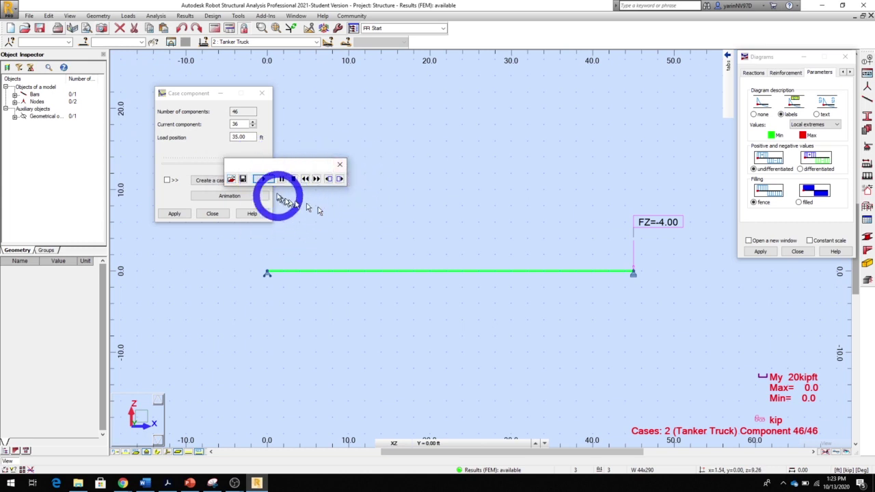
click(340, 166)
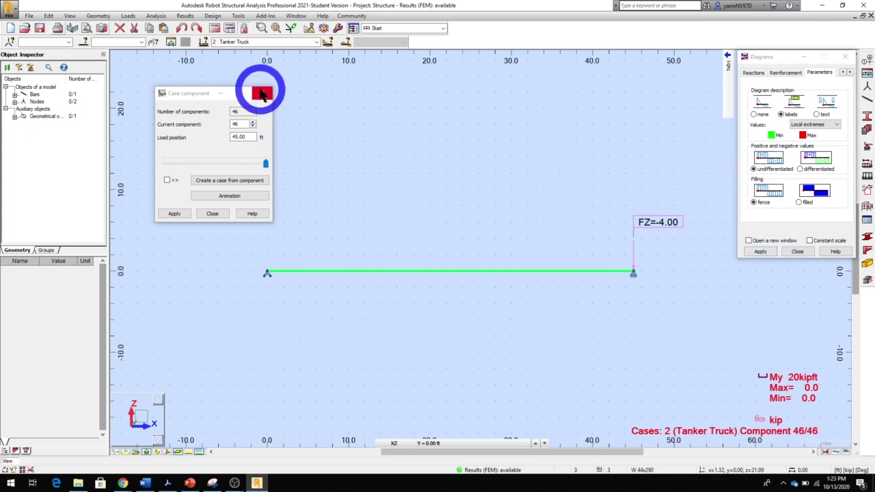
click(262, 93)
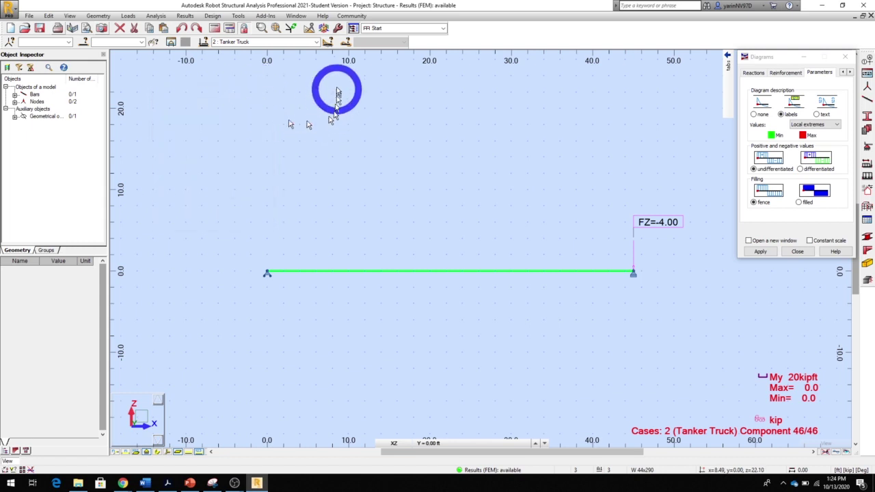
Display the moment envelope for load case 4, Tanker Truck+.
click(316, 42)
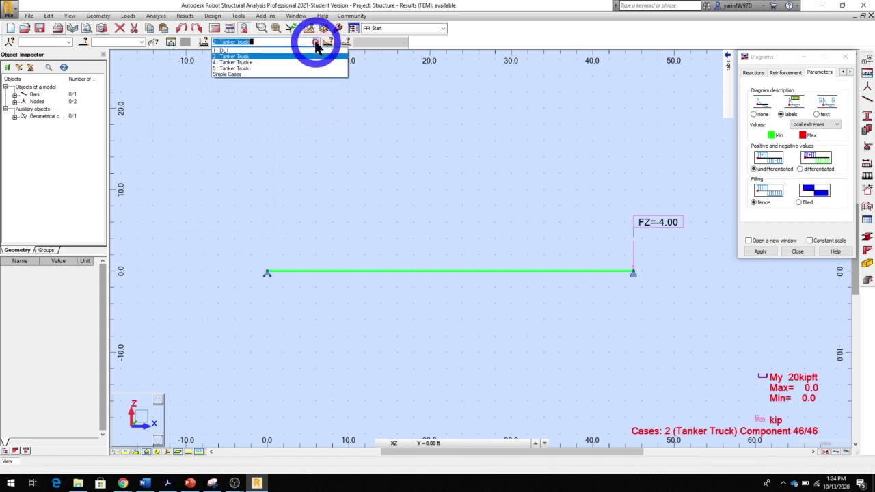
click(247, 63)
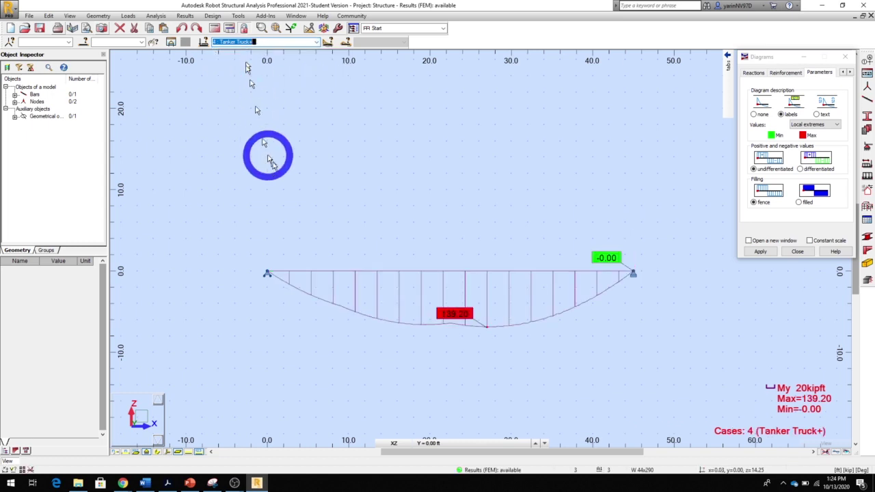